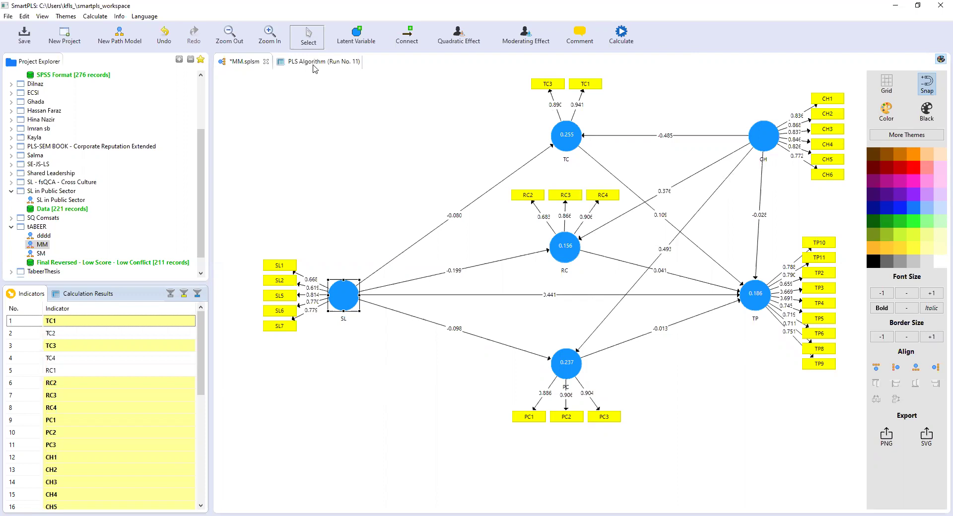
Open the PLS Algorithm results and copy the Construct Reliability and Validity matrix to the clipboard in Excel format.
click(316, 66)
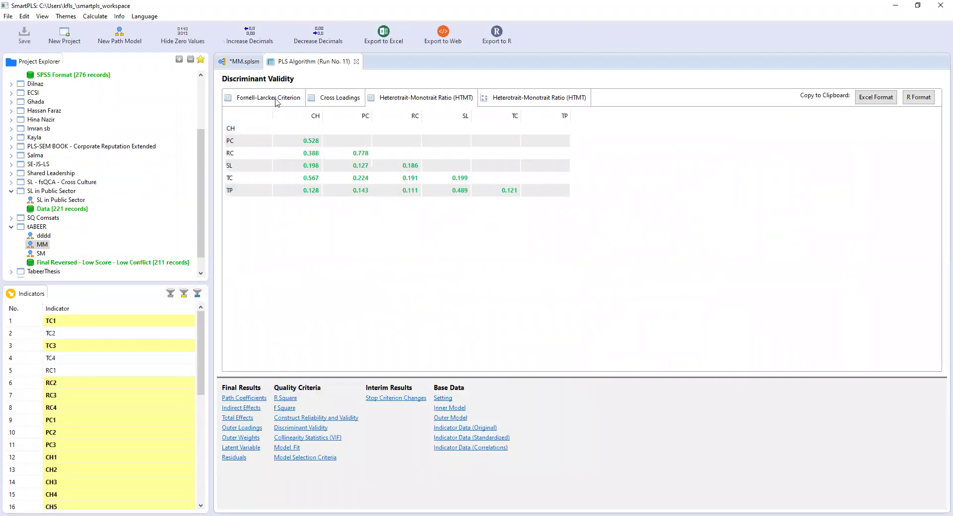
click(321, 420)
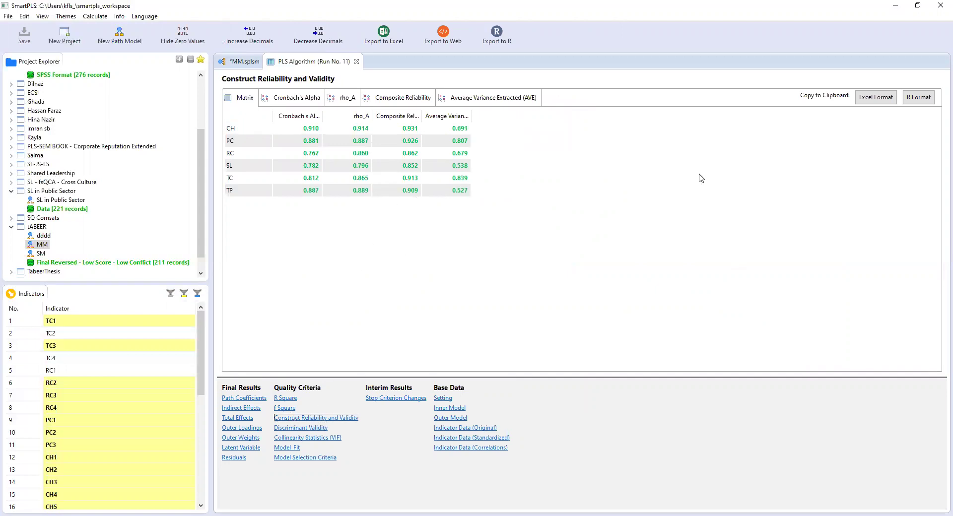
click(876, 98)
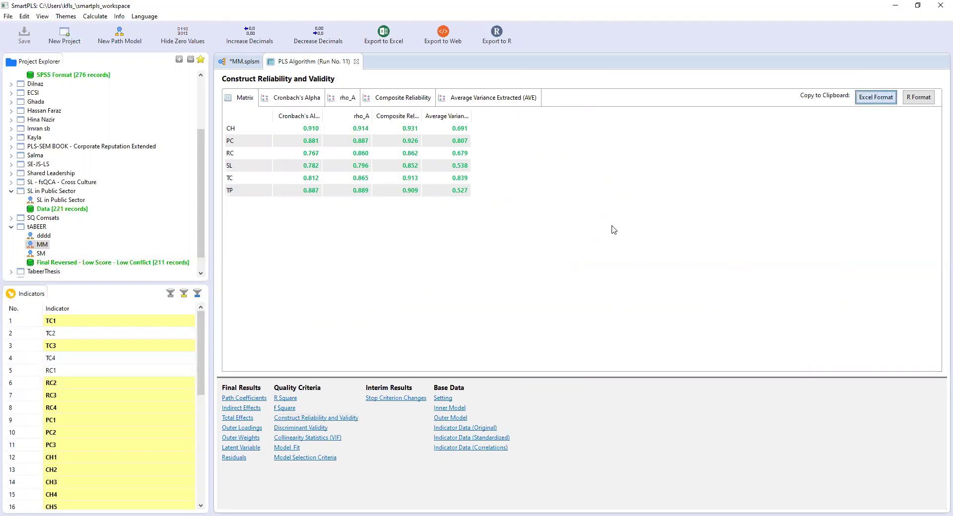
Copy the Outer Loadings matrix in Excel format and paste it at cell A1 of a blank Excel workbook.
click(241, 427)
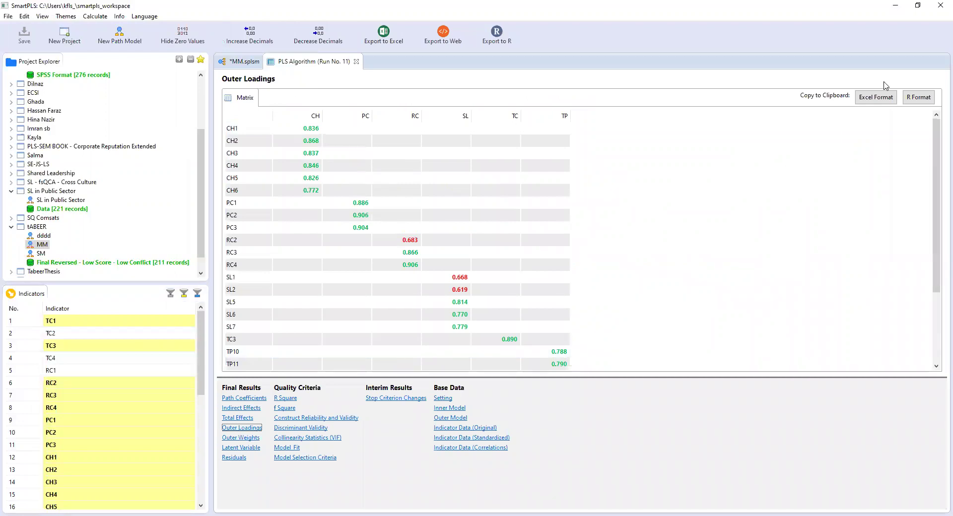
click(887, 99)
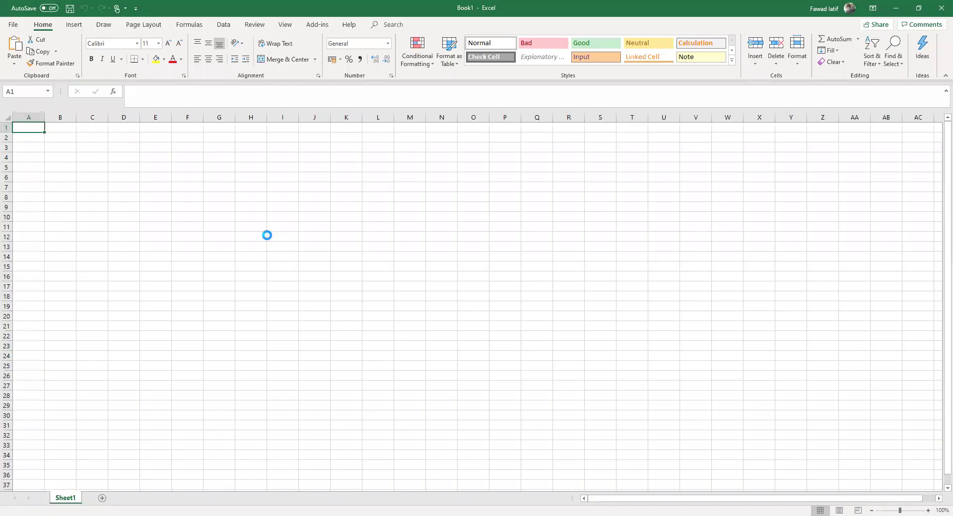
key(ctrl+v)
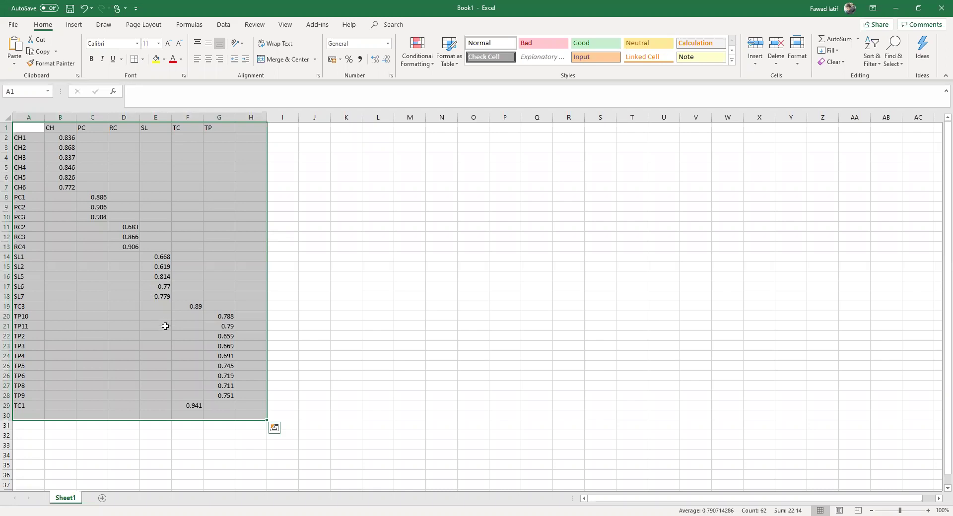
Move the TC1 row from the end of the table to directly below the TC3 row.
click(186, 406)
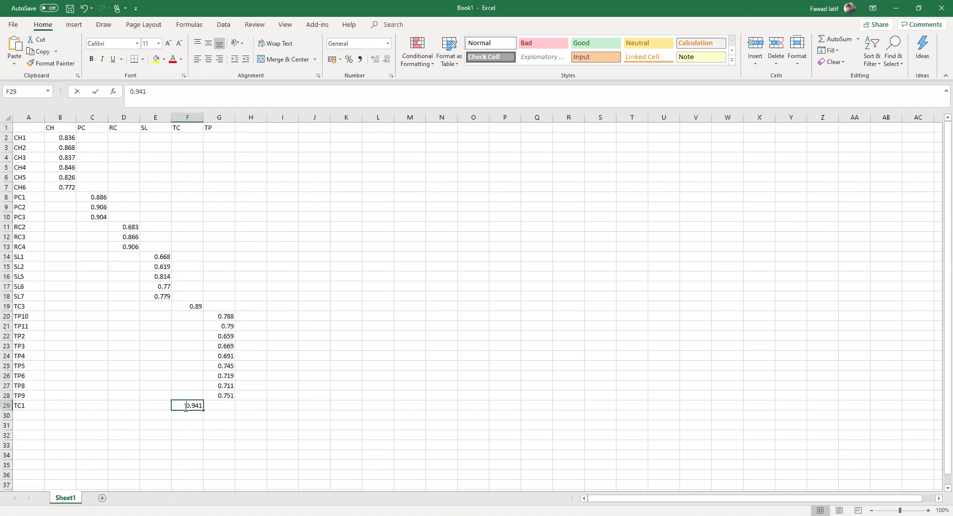
click(7, 405)
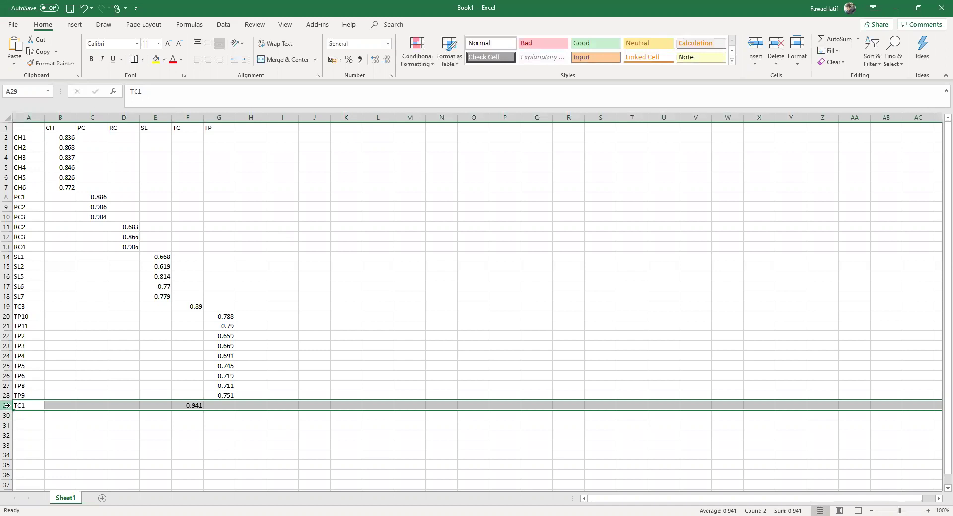
right_click(7, 405)
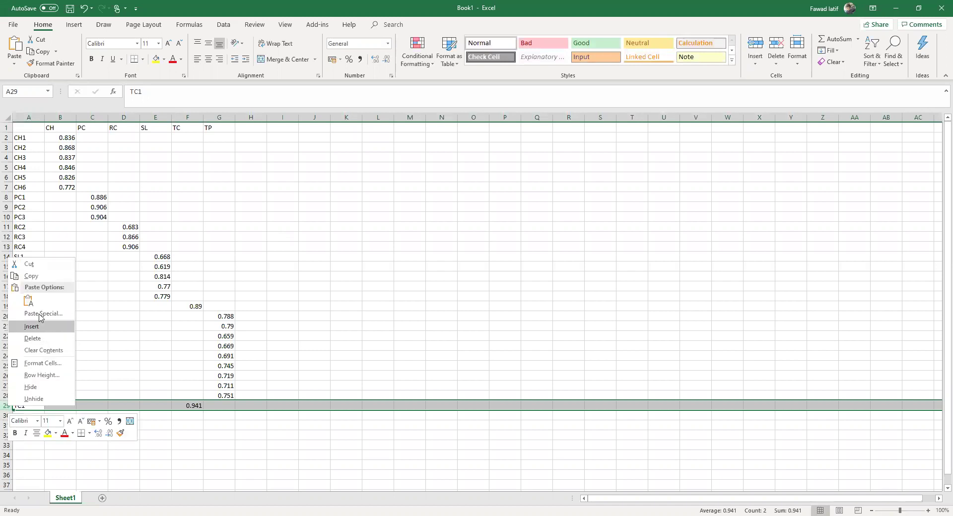
click(40, 264)
click(7, 316)
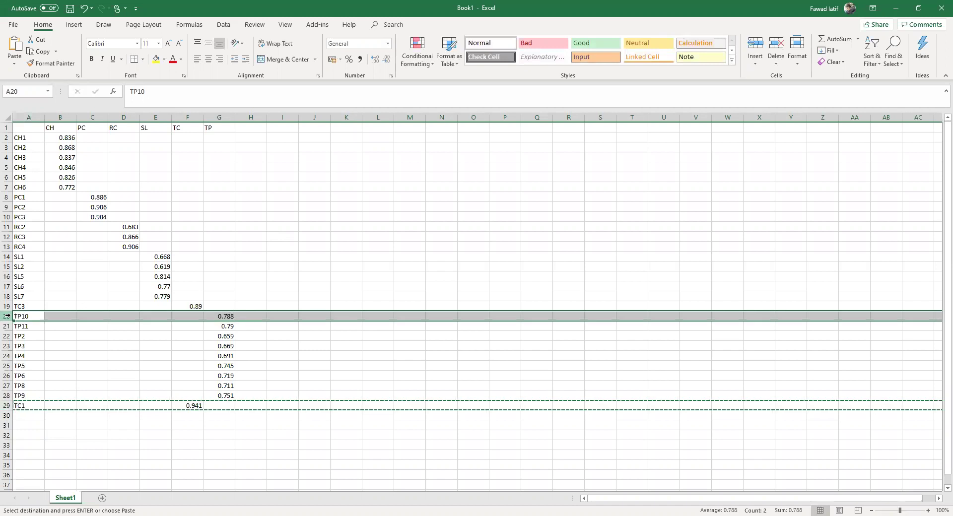
right_click(7, 316)
click(35, 386)
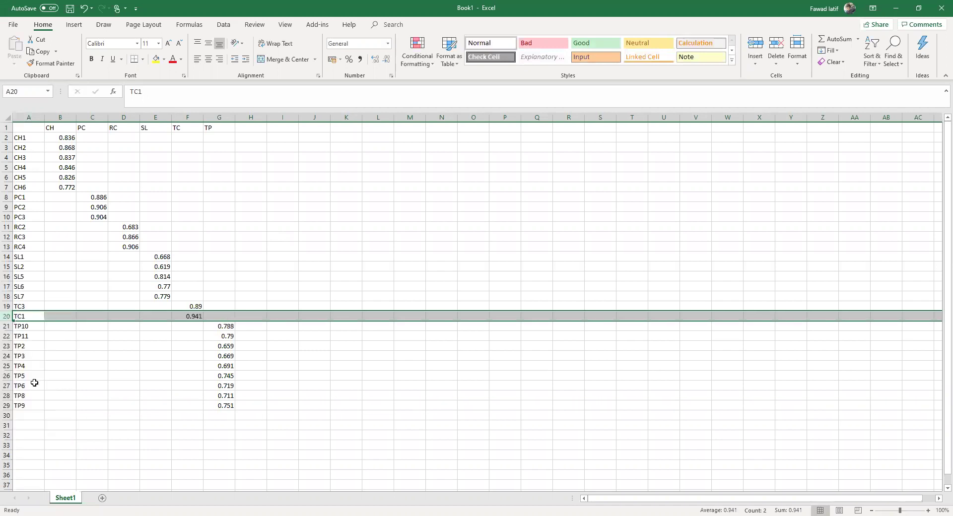
Replace the CH header in cell B1 with "Loadings".
click(69, 127)
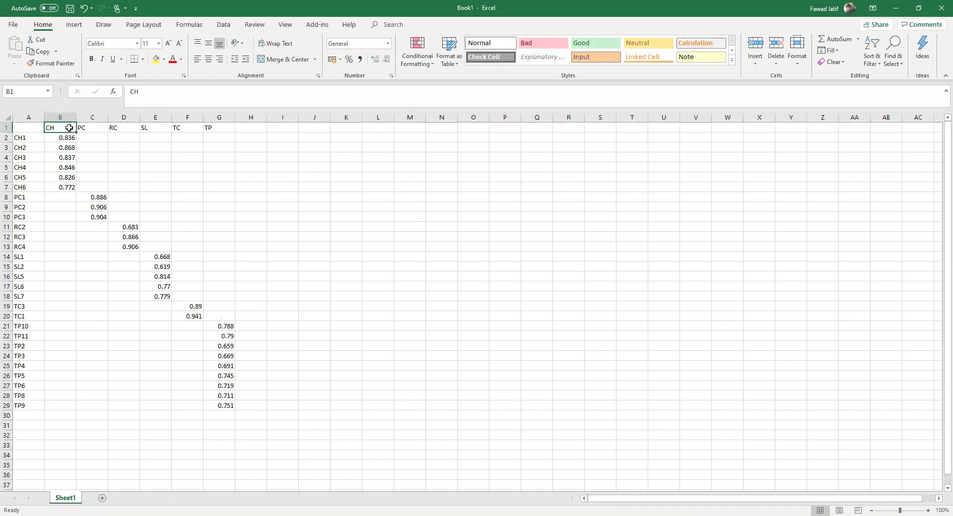
text(Loadings)
key(Return)
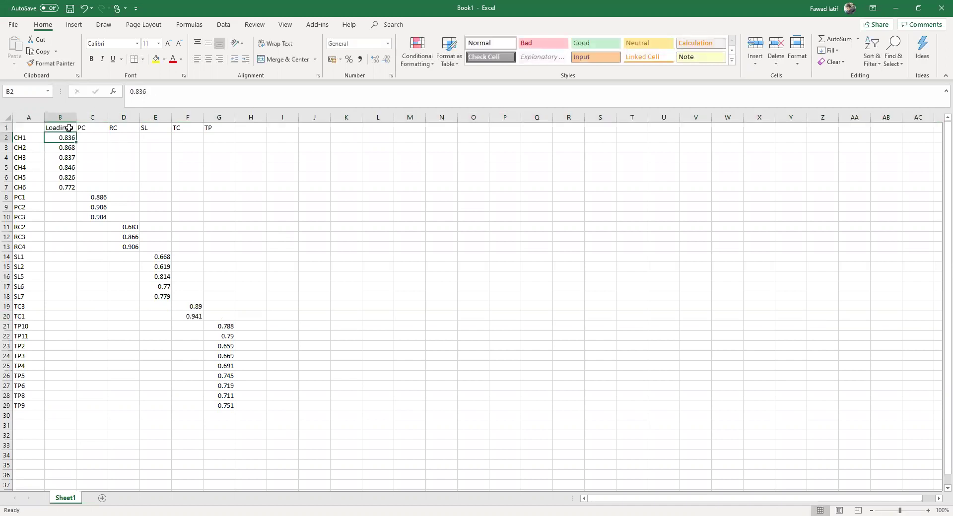
Move the PC1 to PC3 loadings from column C into column B, cells B8 to B10.
click(96, 197)
key(shift+Down)
key(shift+Down)
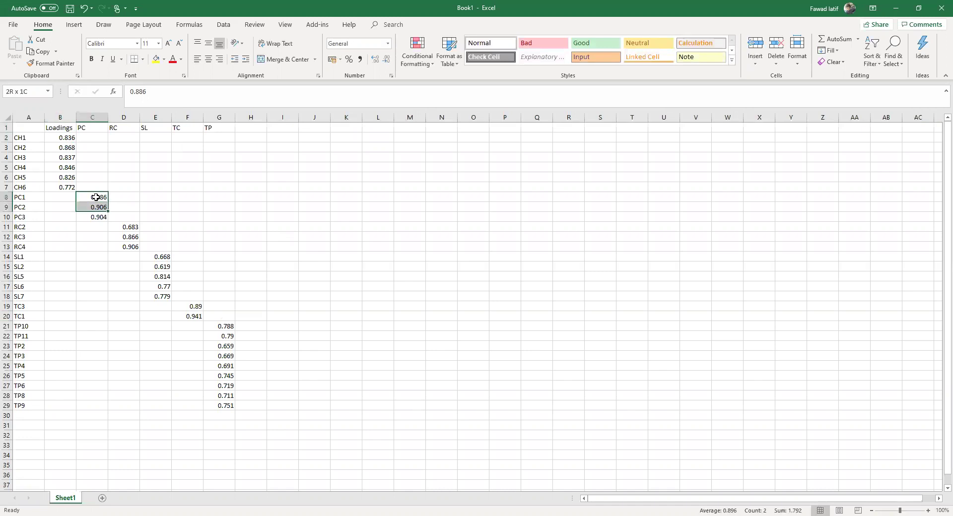
key(ctrl+x)
key(Left)
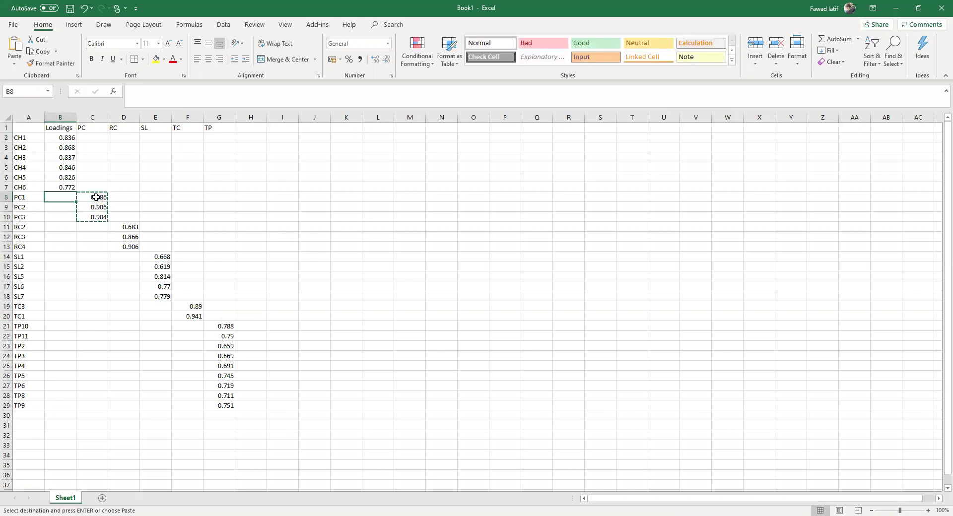
key(ctrl+v)
Copy the RC2 to RC4 loadings from column D into column B, cells B11 to B13.
key(Down)
key(Right)
key(Right)
key(shift+Down)
key(shift+Down)
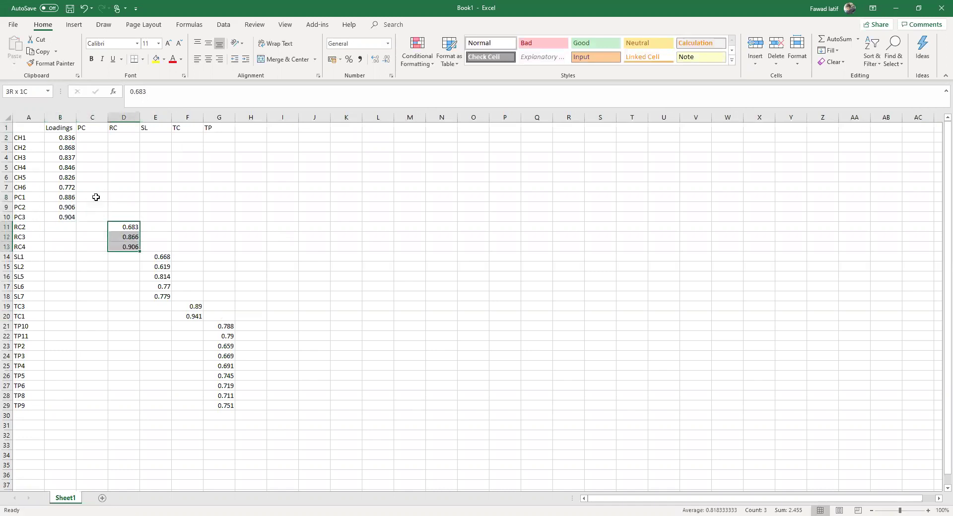
key(ctrl+c)
key(Left)
key(Left)
key(ctrl+v)
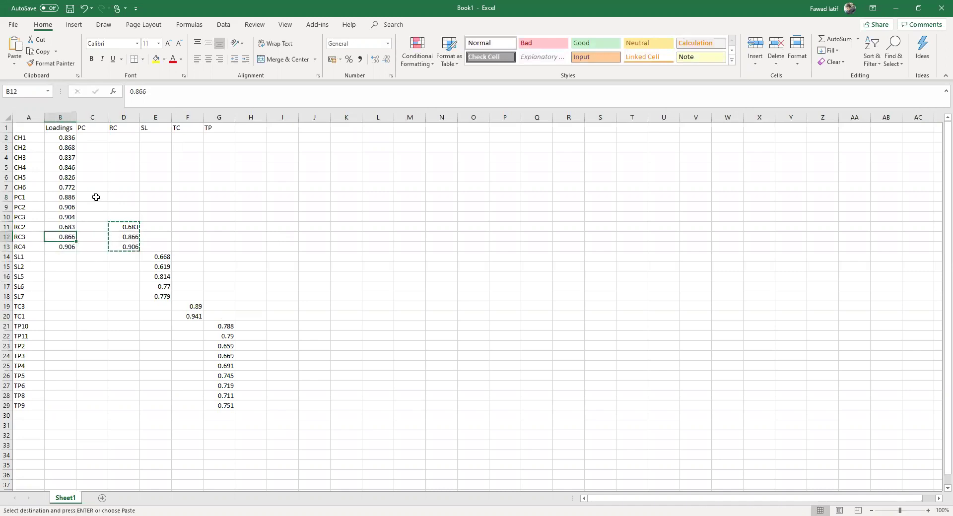
Move the SL1 to SL7 loadings from column E into column B, cells B14 to B18.
key(Down)
key(Down)
key(Down)
key(Right)
key(Right)
key(Right)
key(shift+Down)
key(shift+Down)
key(shift+Down)
key(shift+Down)
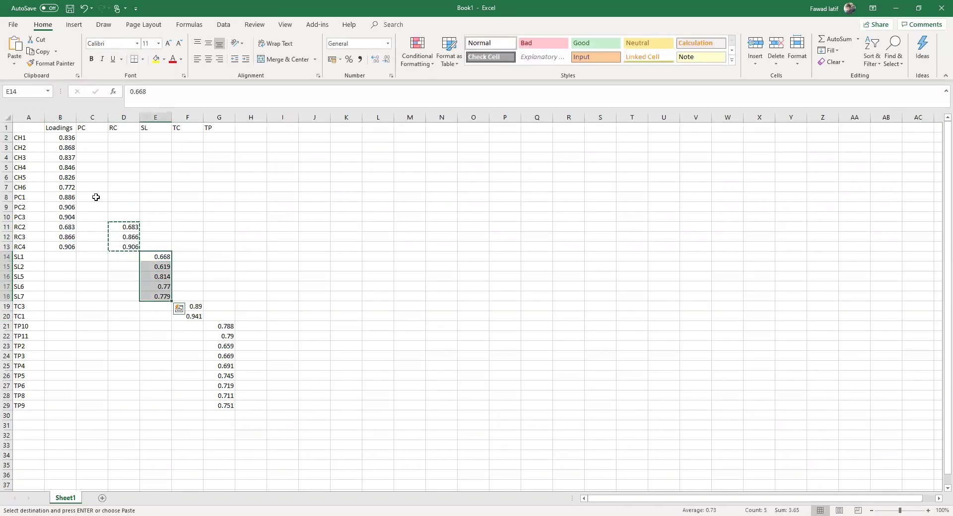
key(ctrl+c)
key(Left)
key(Left)
key(Left)
key(Return)
Move the TC3 and TC1 loadings from column F into column B, cells B19 and B20.
key(Down)
key(Down)
key(Down)
key(Down)
key(Down)
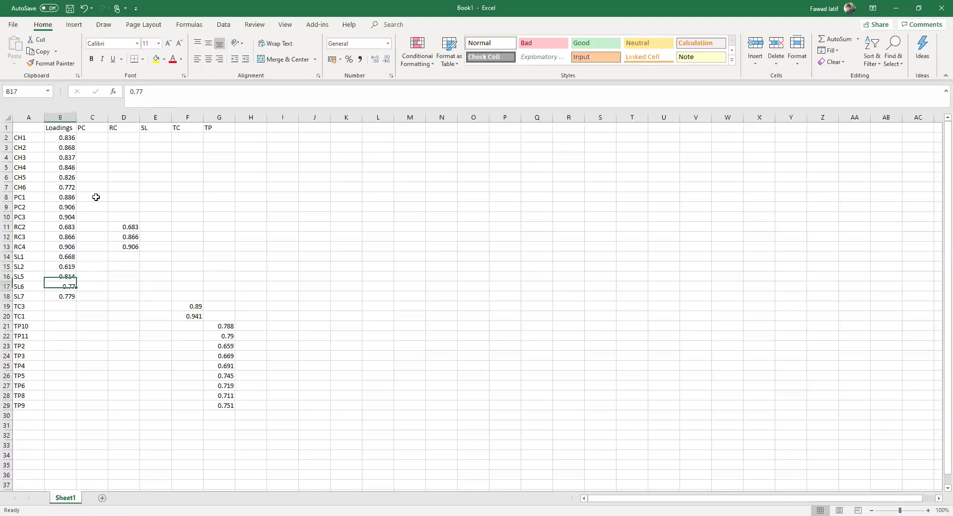
key(Right)
key(Right)
key(Right)
key(Right)
key(shift+Down)
key(ctrl+c)
key(Left)
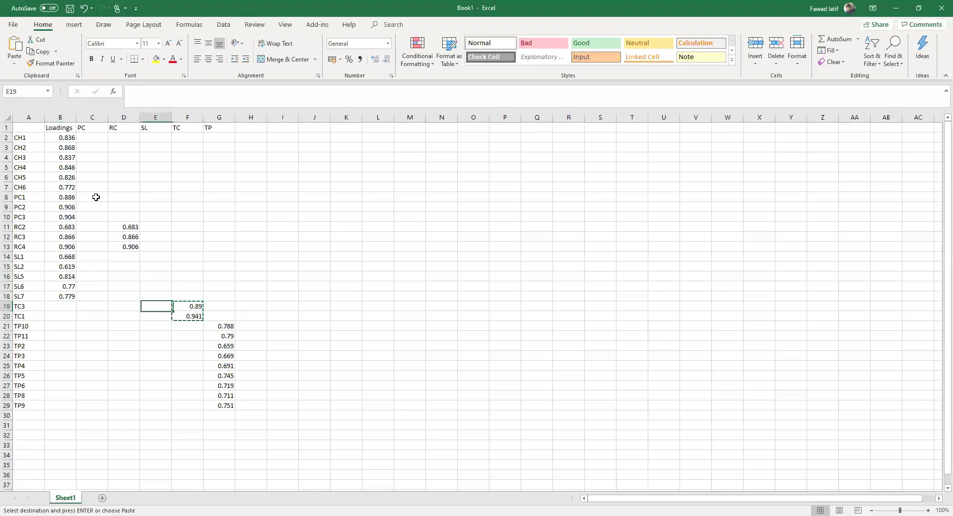
key(Left)
key(Left)
key(Left)
key(Return)
Move all the TP loadings from column G into column B, cells B21 to B29.
key(Down)
key(Down)
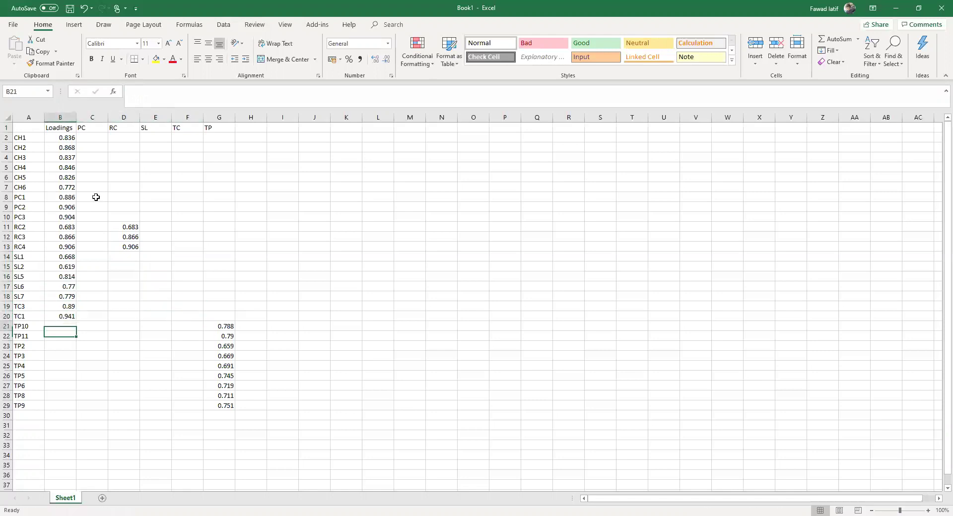
key(Right)
key(Right)
key(Right)
key(Right)
key(Right)
key(Right)
key(Right)
key(Right)
key(Right)
key(Left)
key(Left)
key(Left)
key(Left)
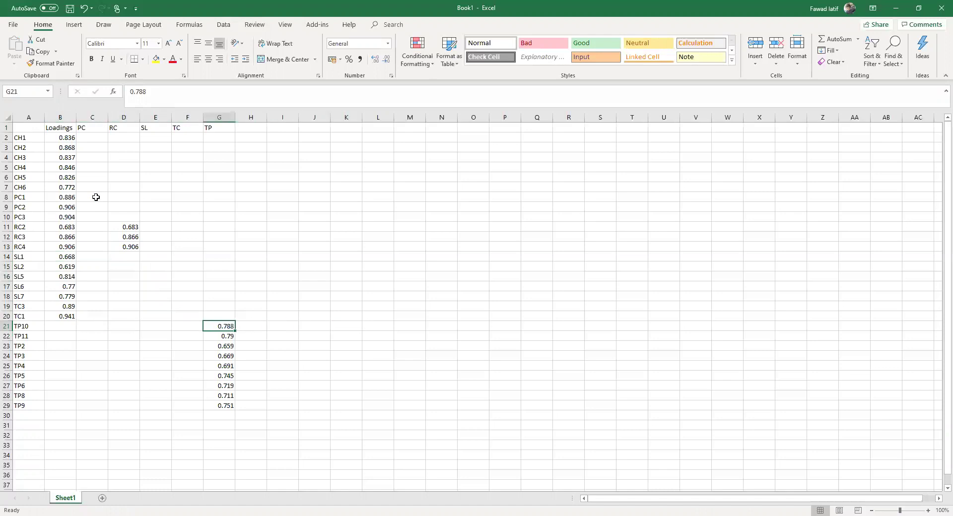
key(shift+Down)
key(shift+Down)
key(shift+Down)
key(shift+Down)
key(shift+Down)
key(shift+Down)
key(shift+Down)
key(shift+Down)
key(ctrl+c)
key(Left)
key(Left)
key(Left)
key(Left)
key(Left)
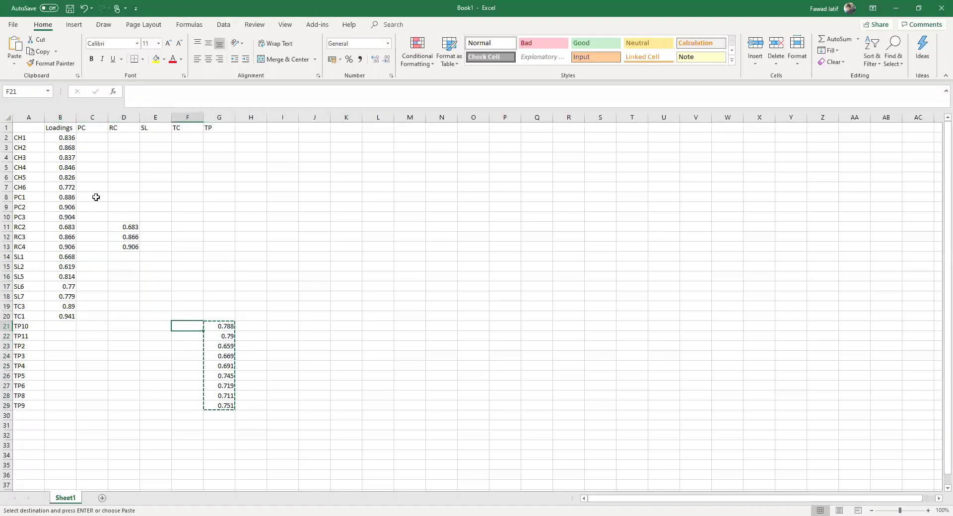
key(Return)
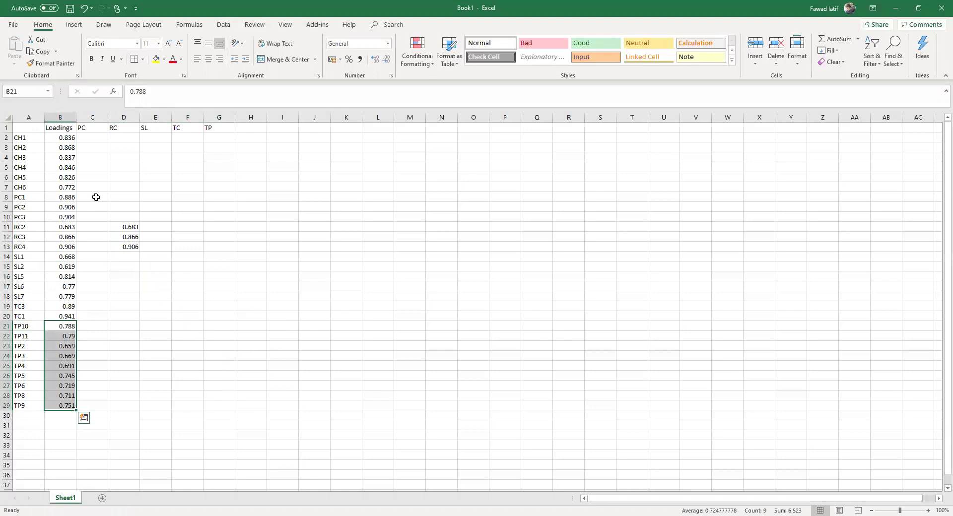
Change the header in C1 to "Cronbach Alpha" and fit the widths of columns B and C to their contents.
double_click(76, 119)
click(94, 128)
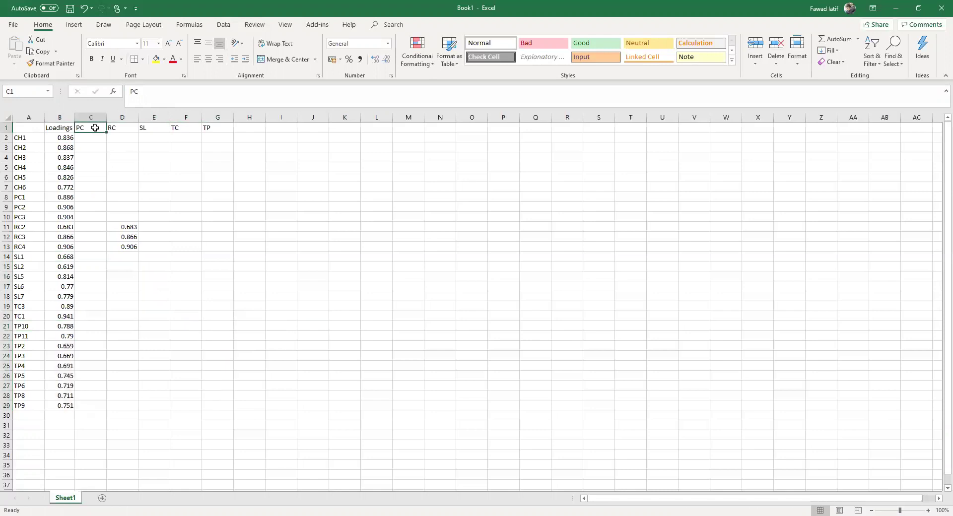
text(Cronbac)
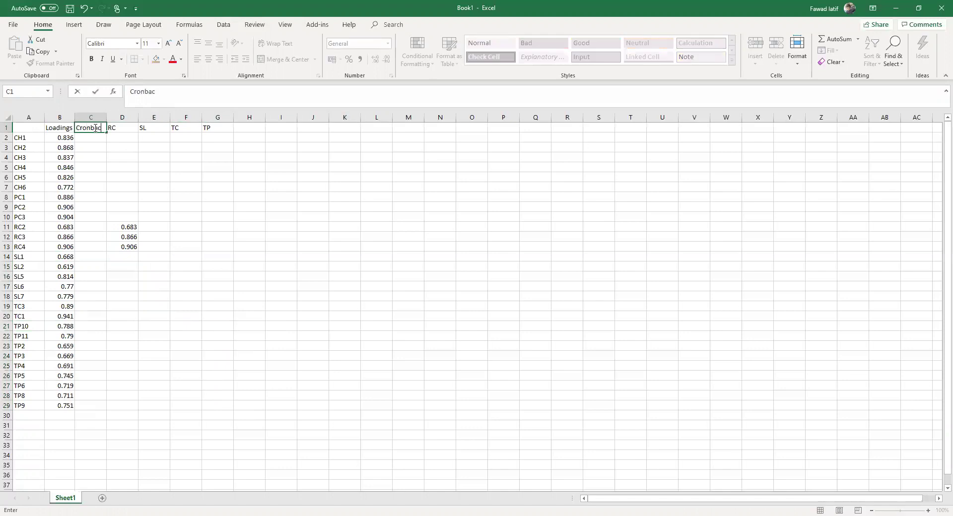
text(h Alpha)
key(Return)
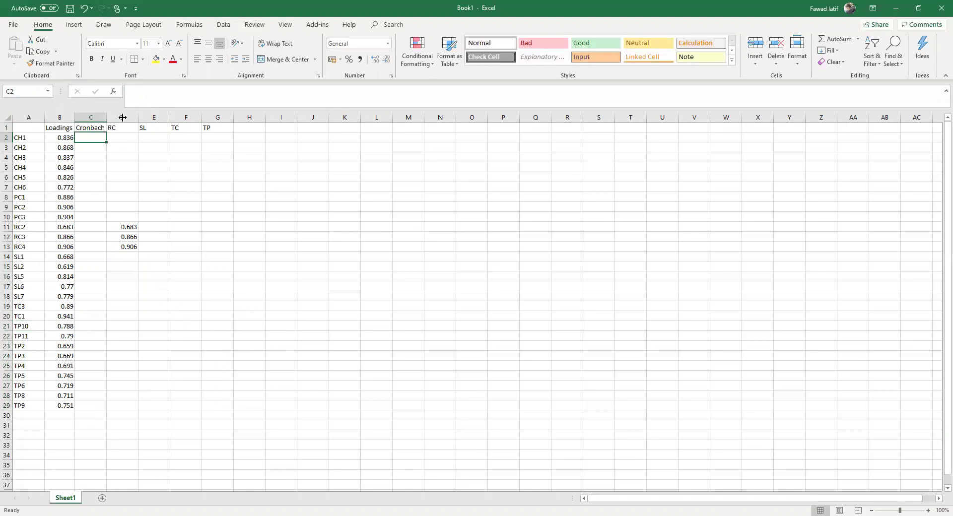
double_click(106, 118)
Change the header in D1 to "Composite Reliability" and fit the column's width to its content.
click(142, 128)
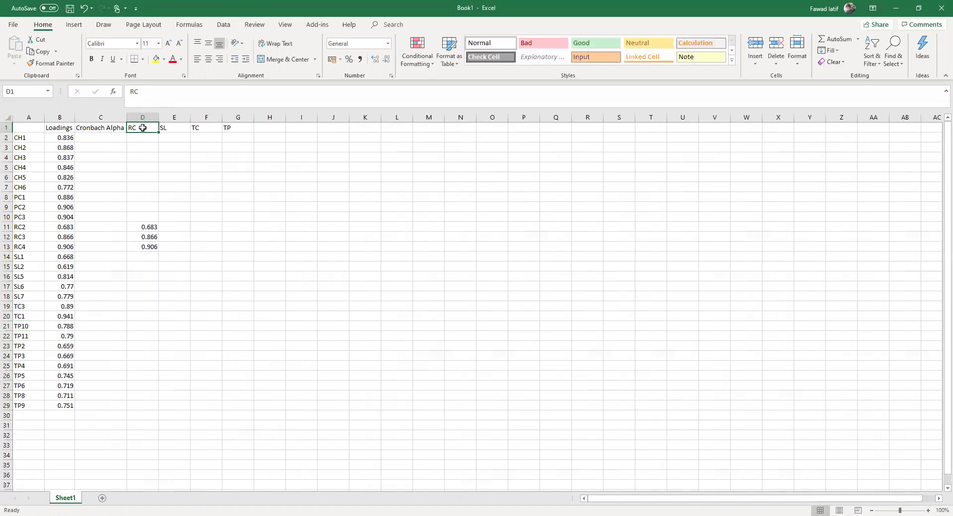
text(Composi)
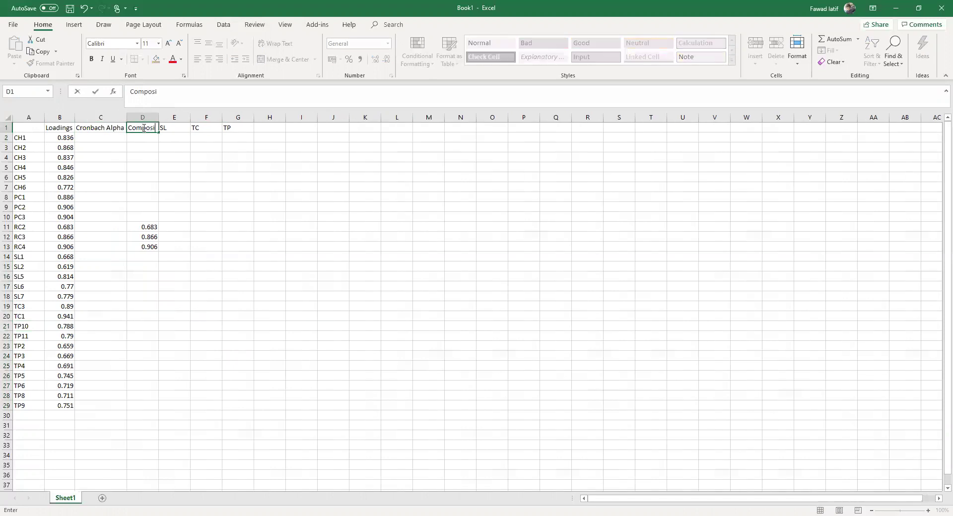
text(te Reliability)
key(Return)
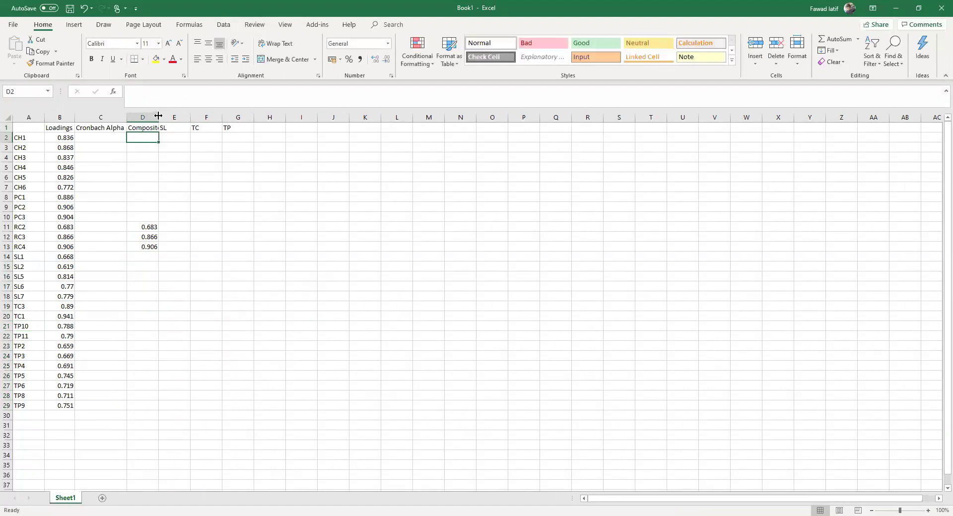
double_click(158, 115)
Replace the SL header in cell E1 with "AVE".
click(203, 129)
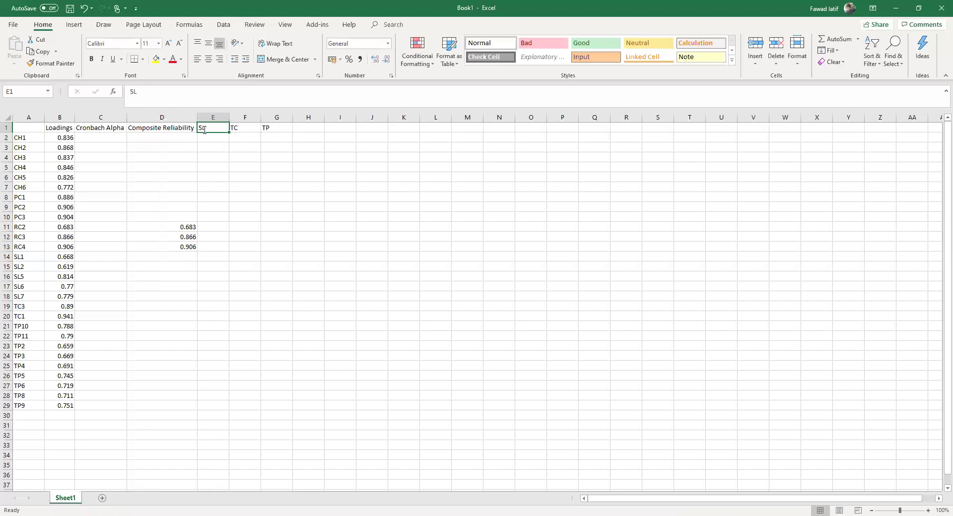
text(AVE)
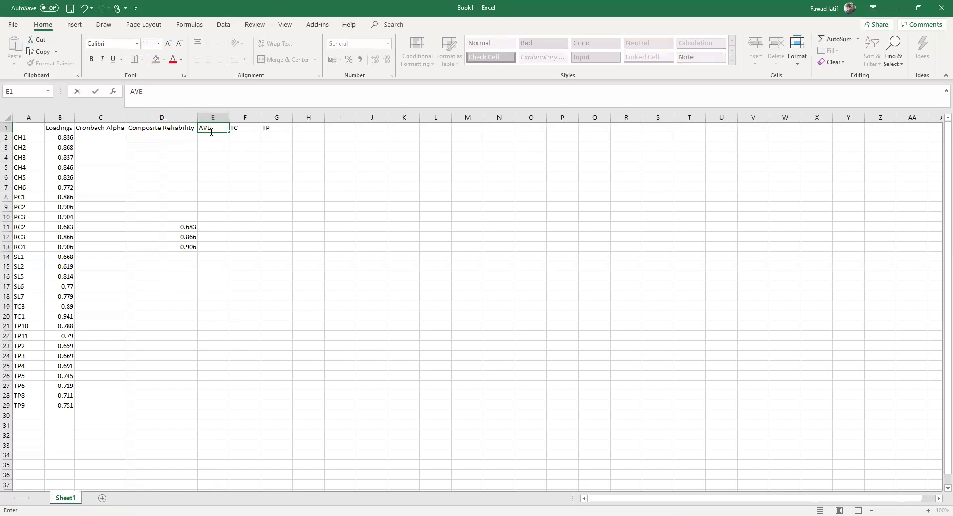
click(246, 156)
Delete the duplicate RC loadings left in cells D11 to D13 of the Composite Reliability column.
click(186, 225)
key(shift+Down)
key(shift+Down)
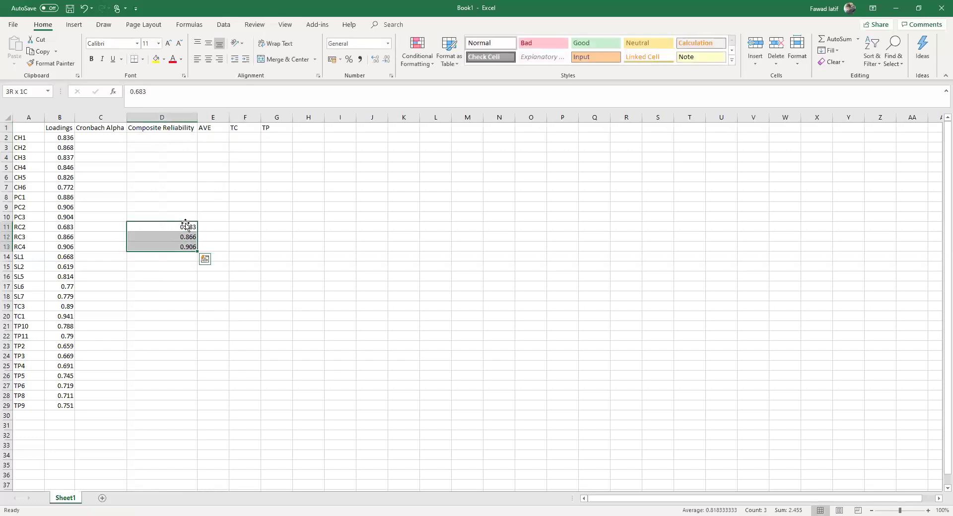
key(Delete)
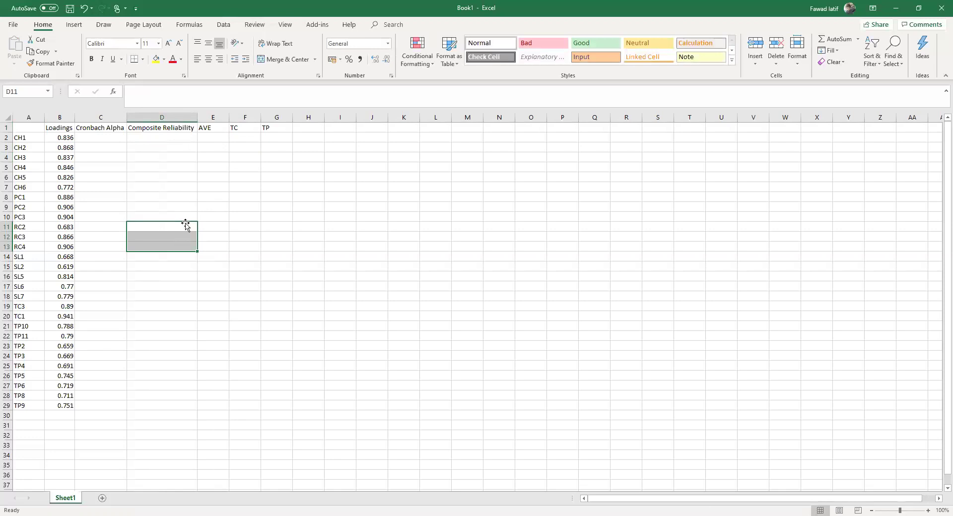
Clear the leftover TC and TP headers from columns F and G and select cell C2.
click(245, 117)
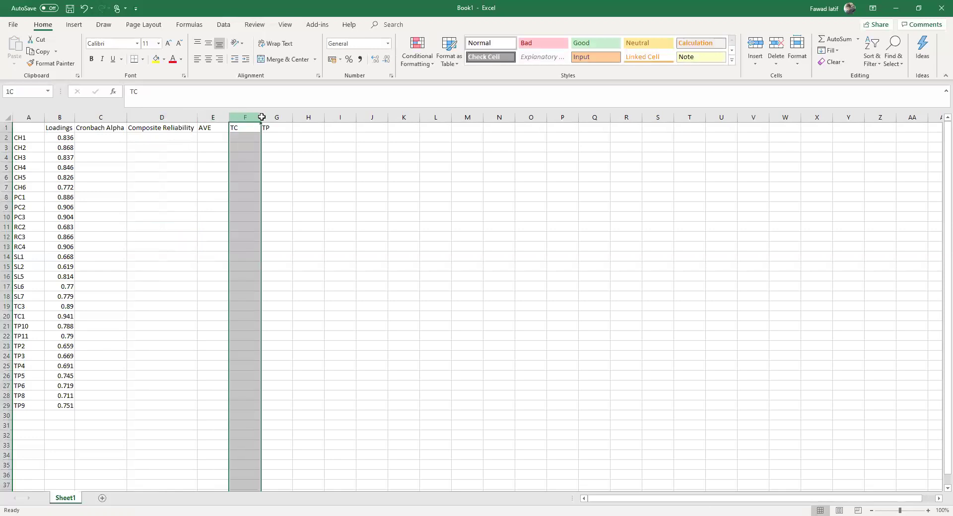
drag(261, 117, 270, 117)
right_click(311, 133)
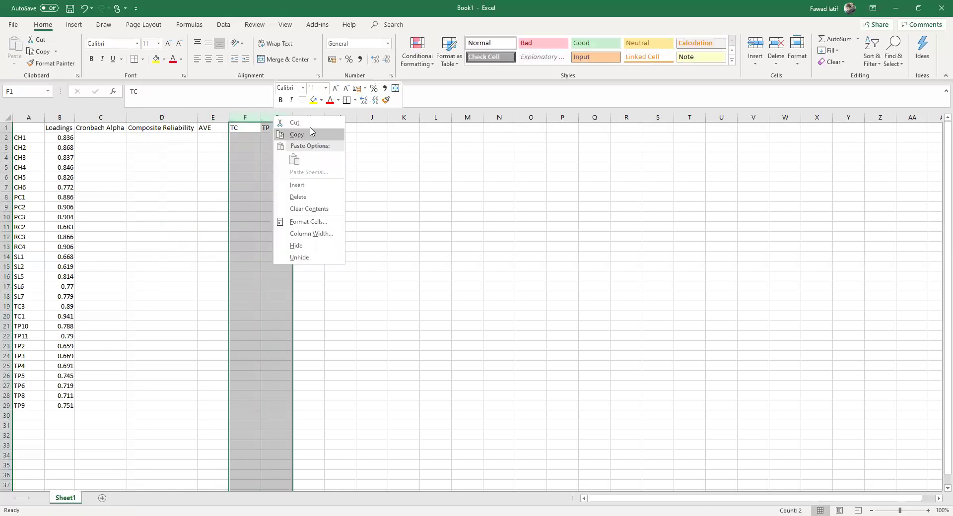
click(270, 181)
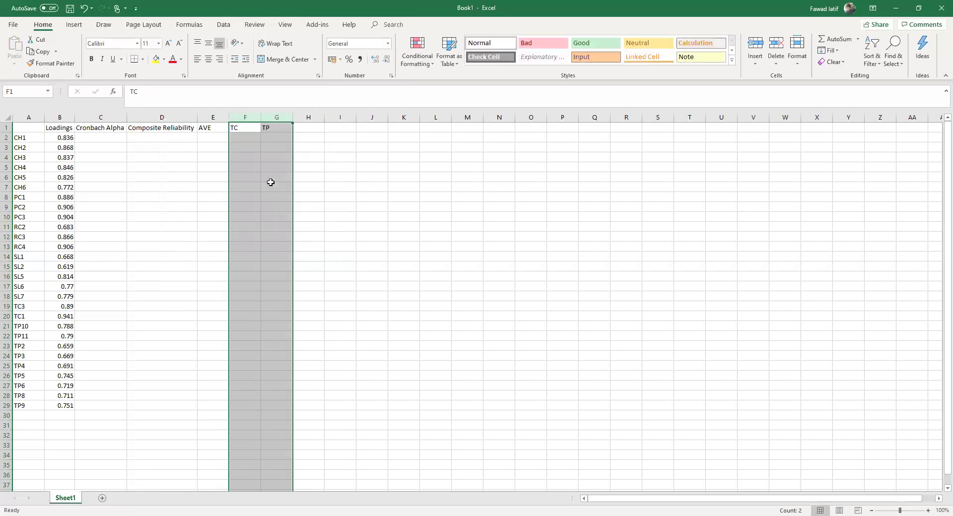
key(Delete)
click(87, 138)
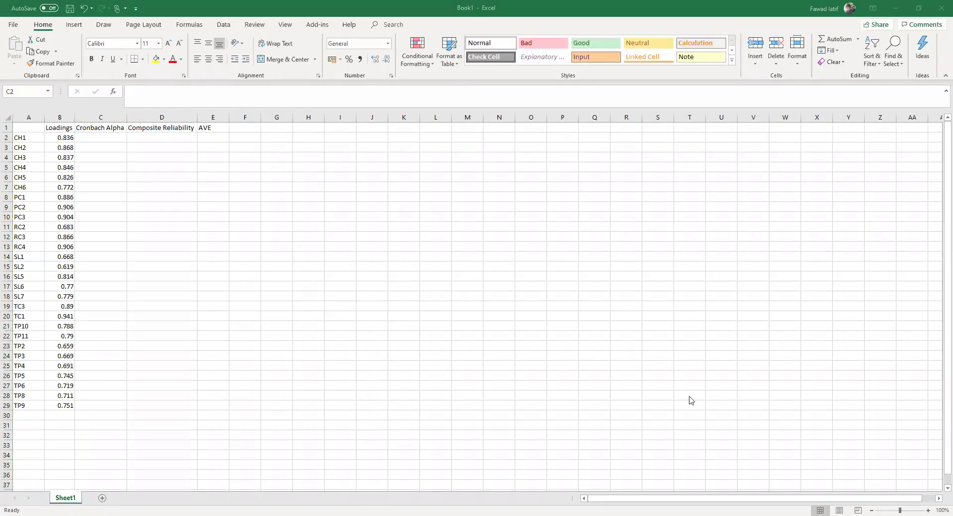
Switch to SmartPLS, open the Construct Reliability and Validity results and copy the matrix in Excel format.
key(alt+Tab)
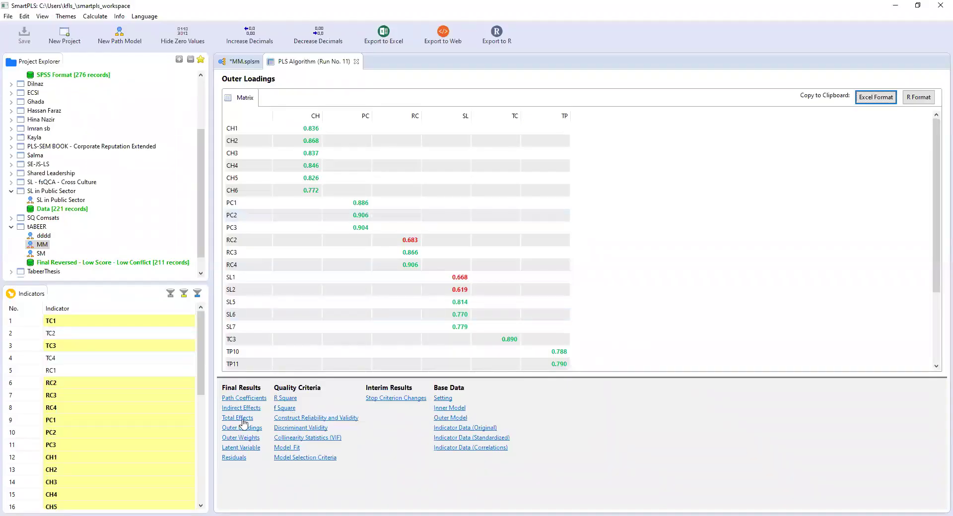
click(309, 418)
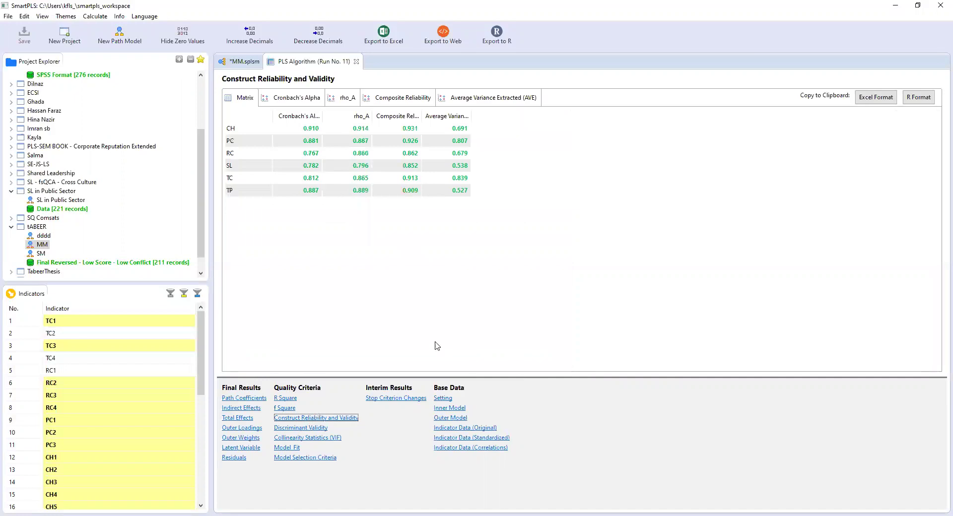
click(875, 98)
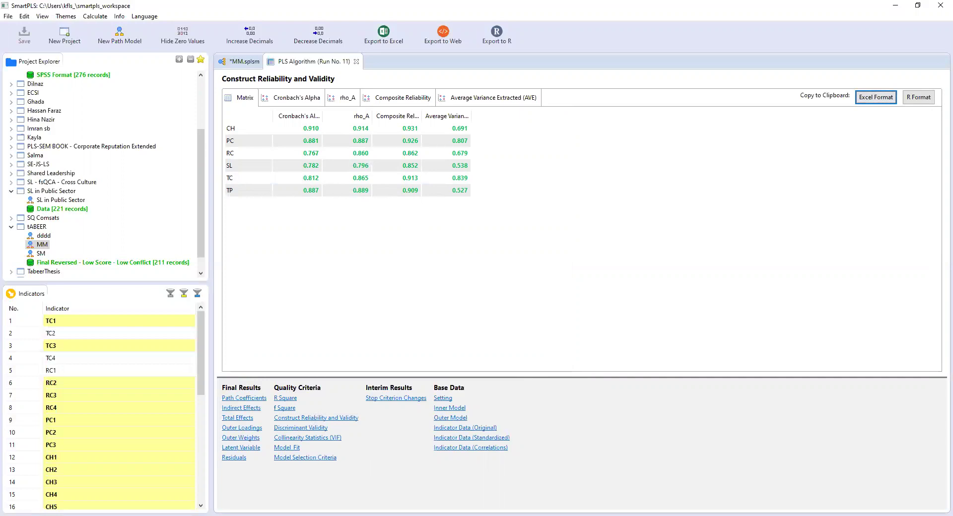
Switch to the Word document and paste the Excel results table on a new line below paragraph 4.
key(alt+Tab)
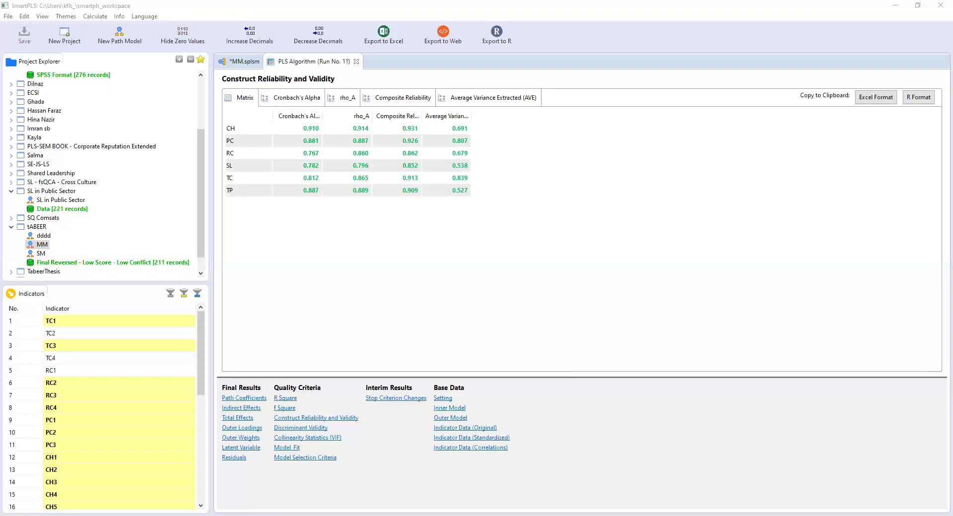
key(alt+Tab)
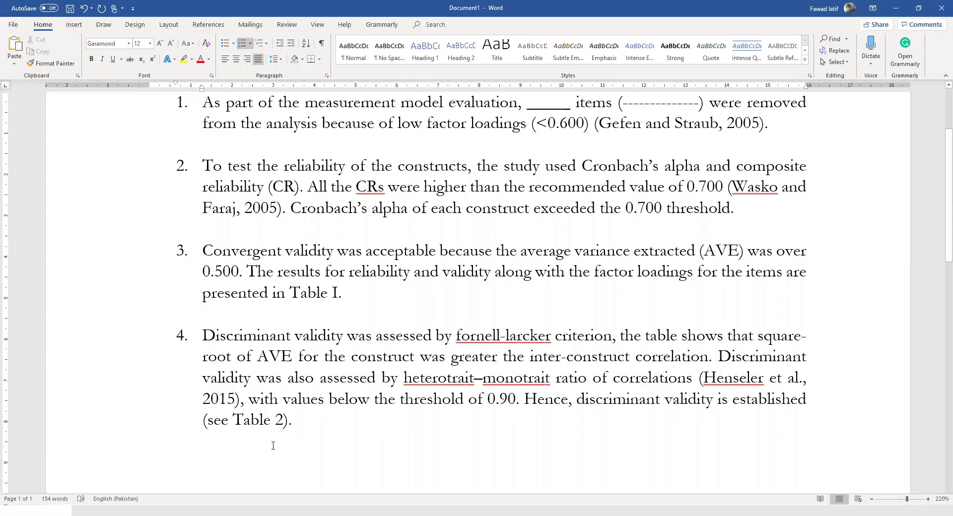
key(Return)
key(Return)
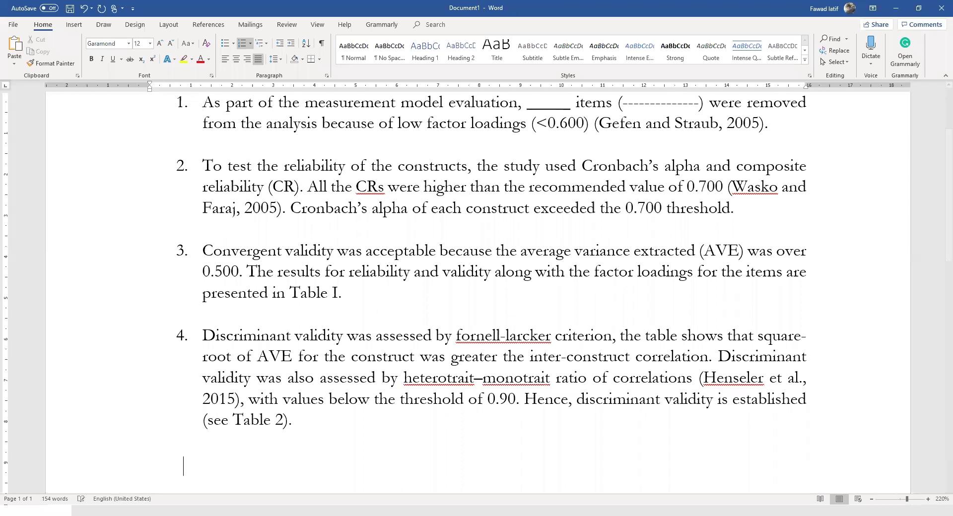
key(ctrl+v)
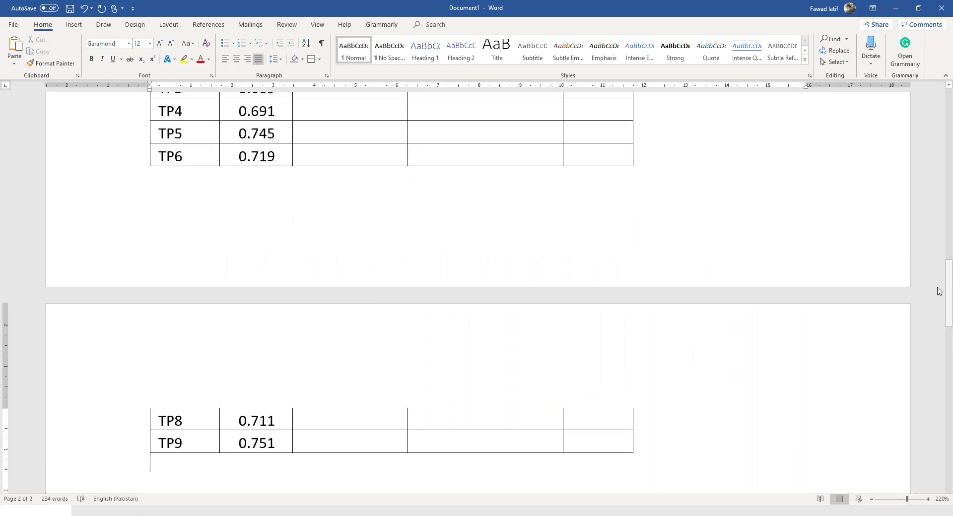
Review the item-removal sentence in paragraph 1 and place the cursor at the blank for the number of removed items.
drag(939, 291, 940, 91)
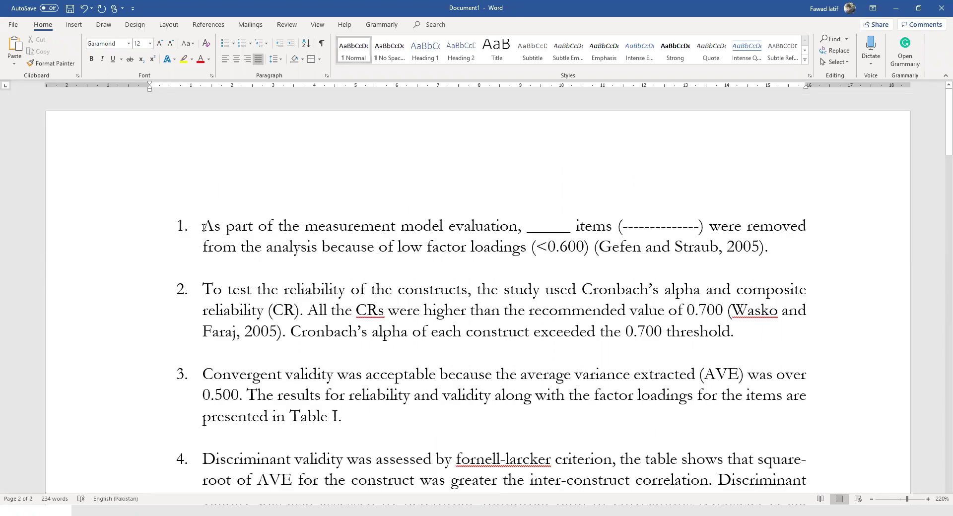
drag(203, 227, 391, 250)
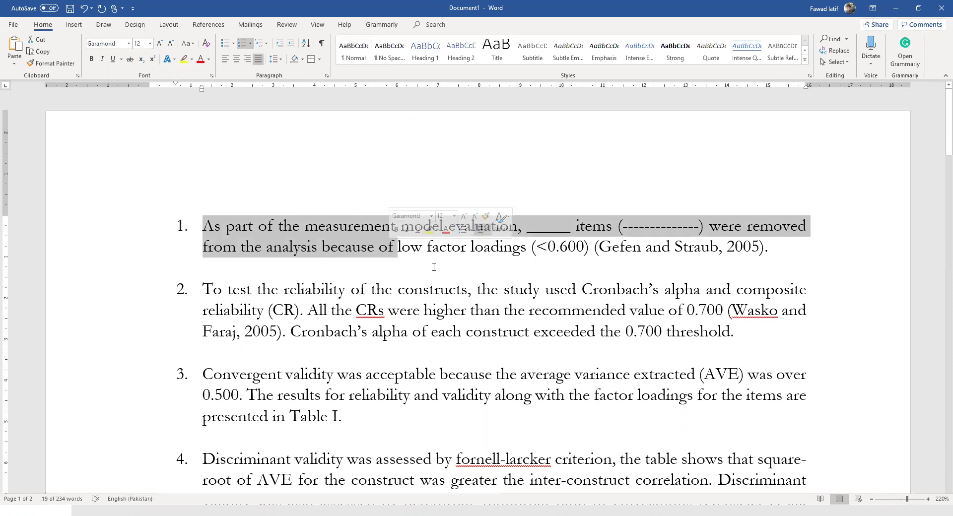
key(ctrl+c)
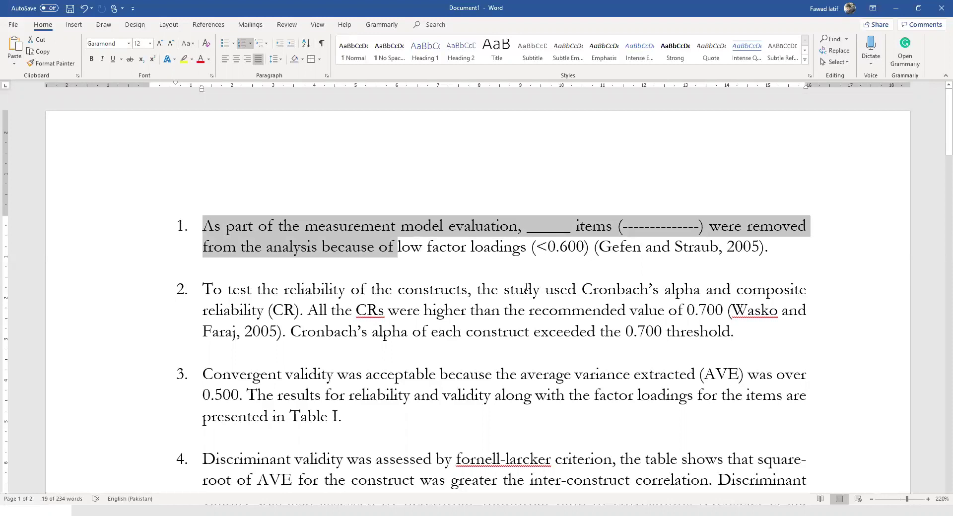
click(527, 228)
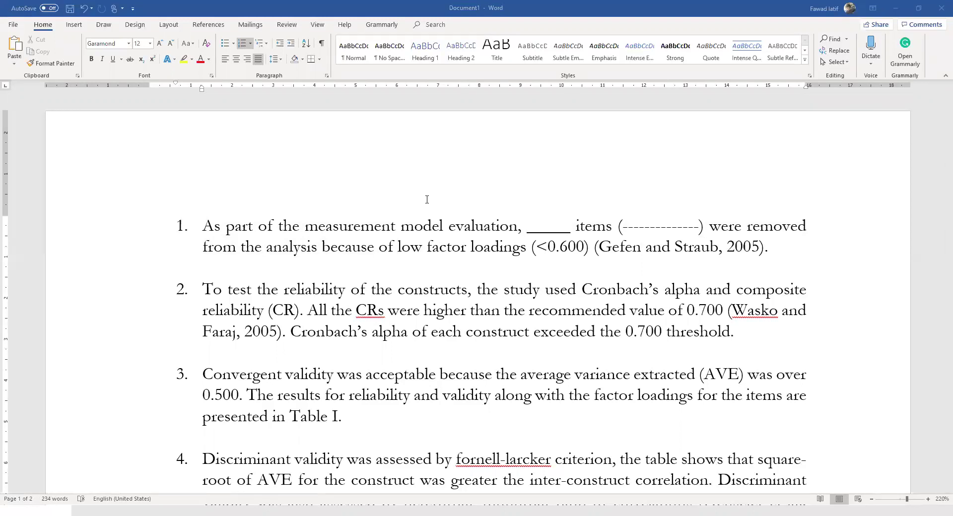
Switch to SmartPLS and go through the Indicators list, selecting the unused items TC2, TC4, RC1, SL3, SL4 and TP1.
key(alt+Tab)
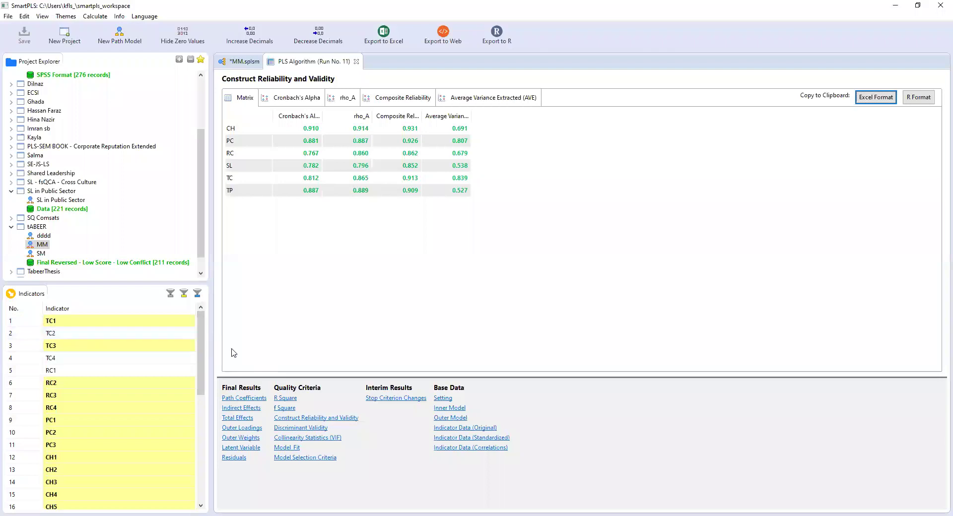
click(135, 334)
click(129, 358)
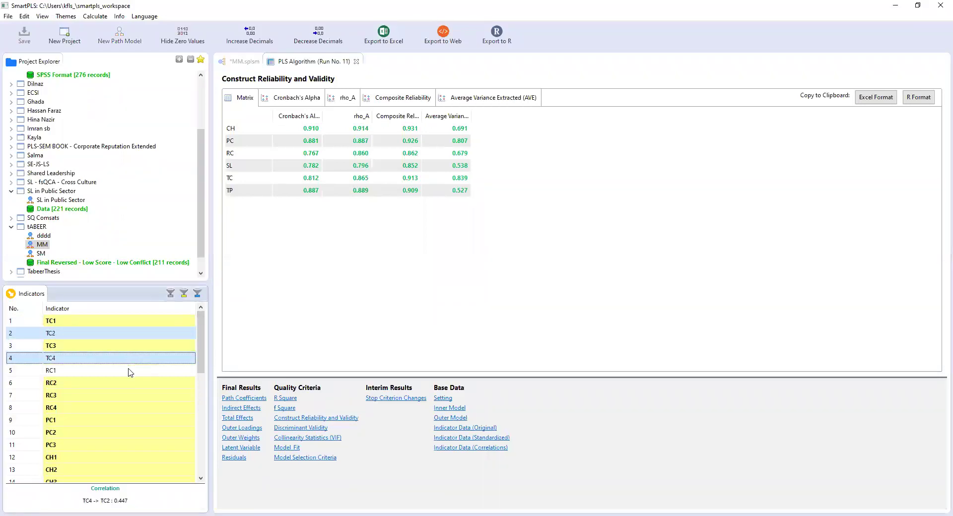
shift+click(128, 371)
drag(202, 373, 201, 416)
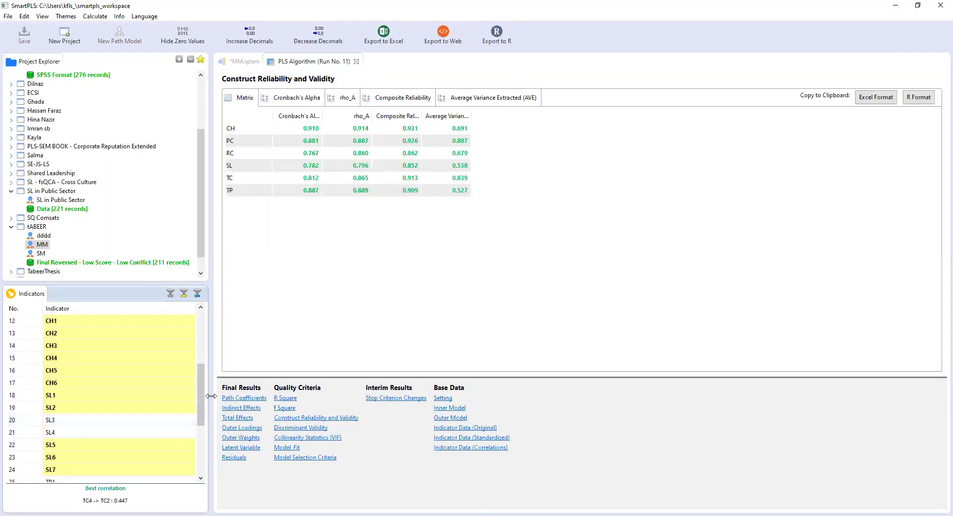
drag(204, 400, 203, 343)
scroll(204, 392, down, 4)
click(162, 409)
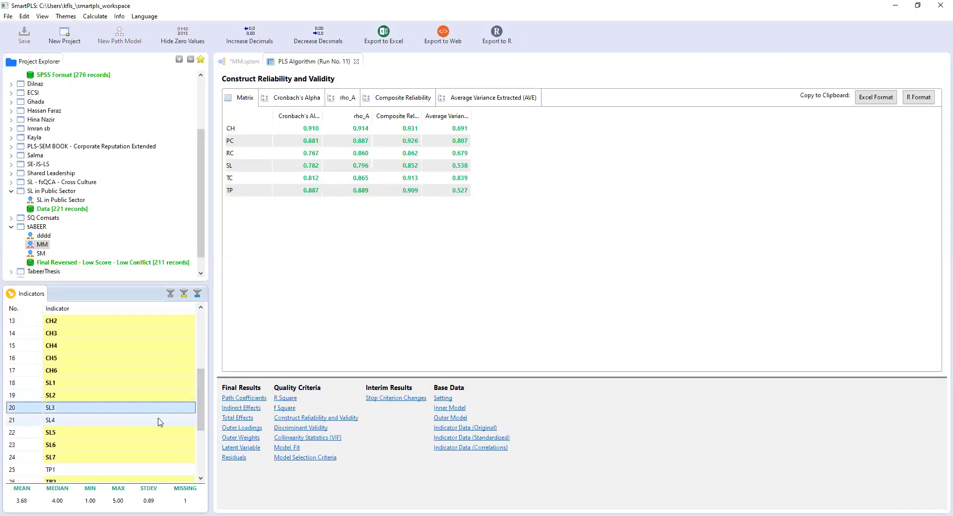
ctrl+click(159, 420)
ctrl+click(152, 471)
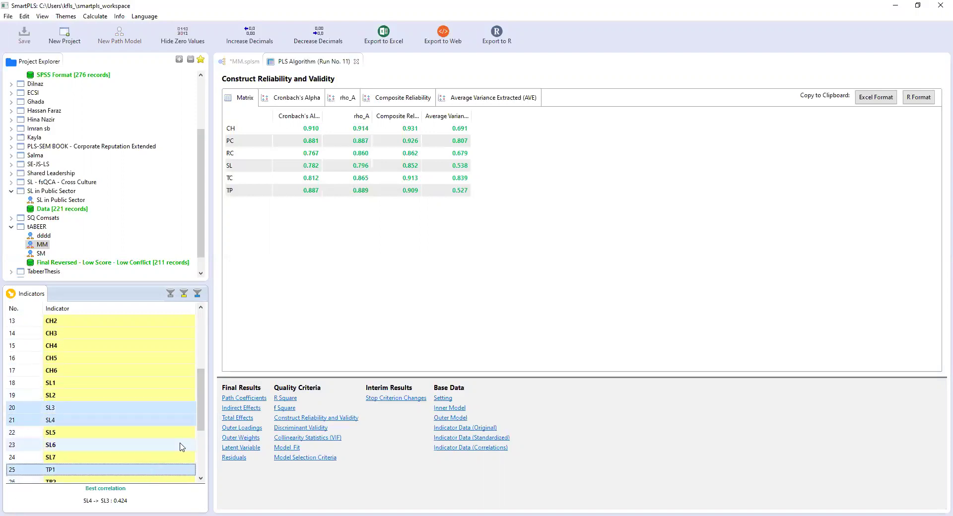
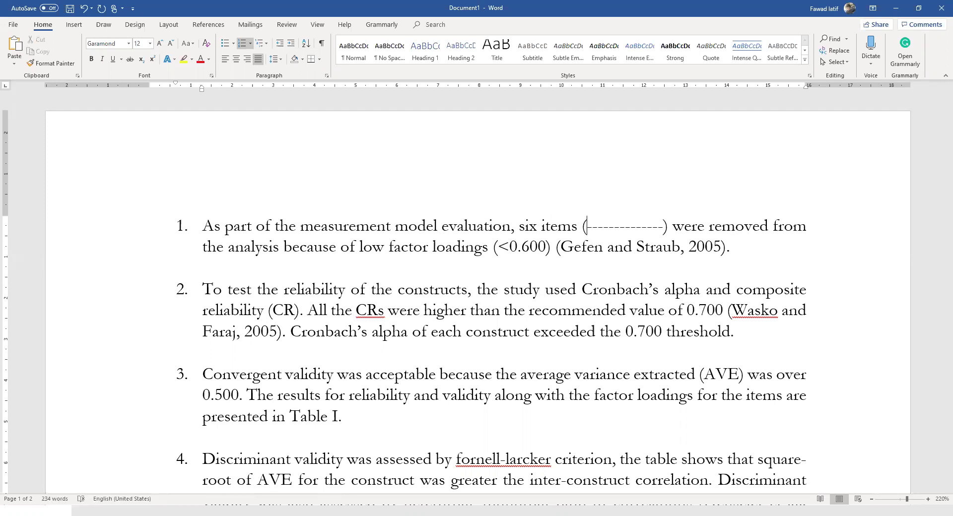
Examine the item names in the Word results table row by row to identify the items missing from each construct.
scroll(477, 298, down, 6)
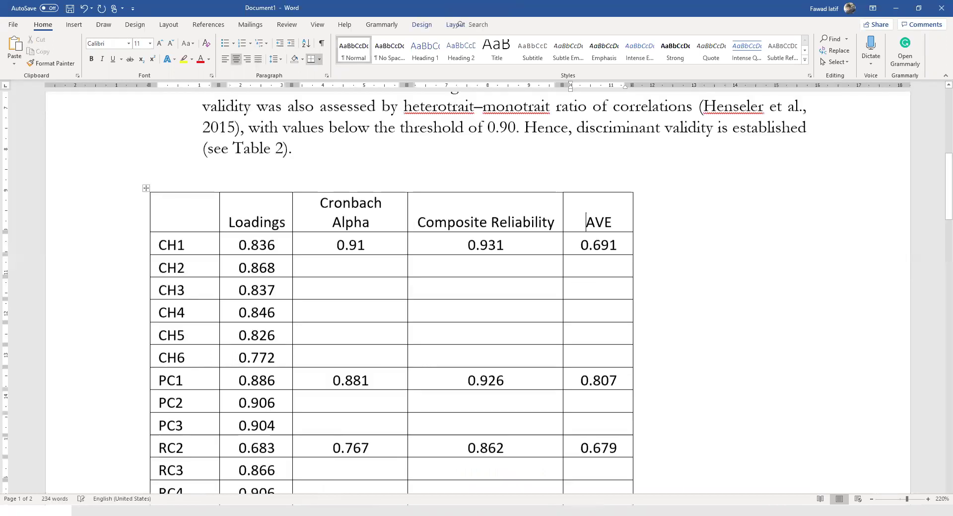
click(586, 221)
click(186, 245)
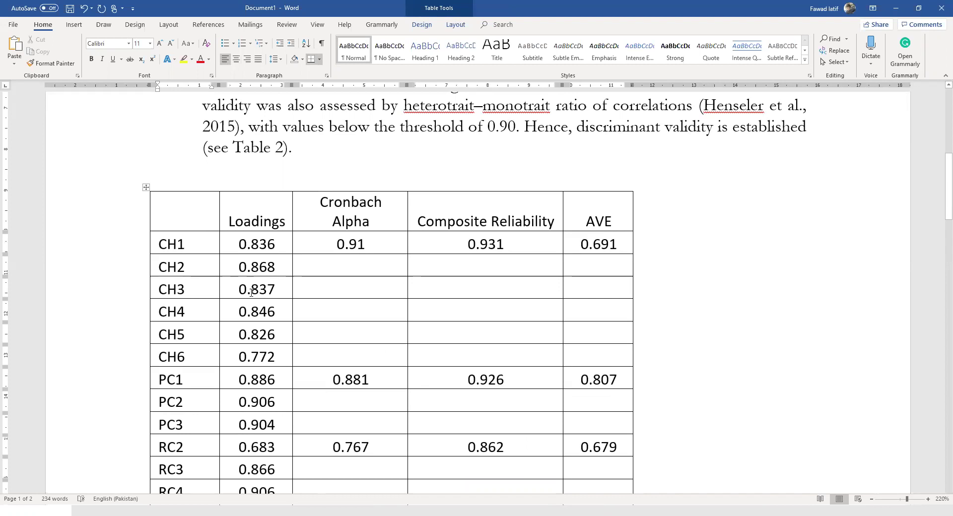
key(Down)
key(Down)
key(Down)
key(Down)
key(Down)
key(Down)
key(Down)
key(Down)
key(Down)
key(Up)
key(Down)
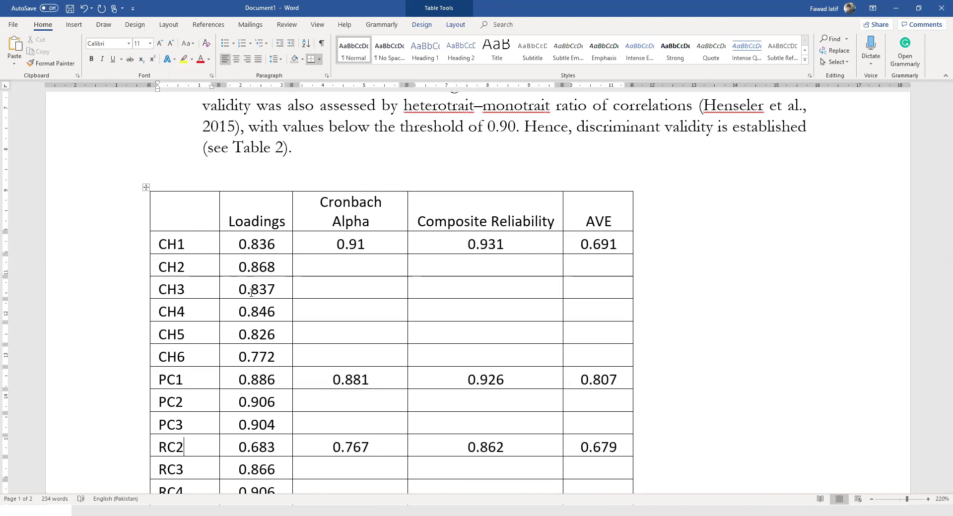
scroll(252, 292, down, 3)
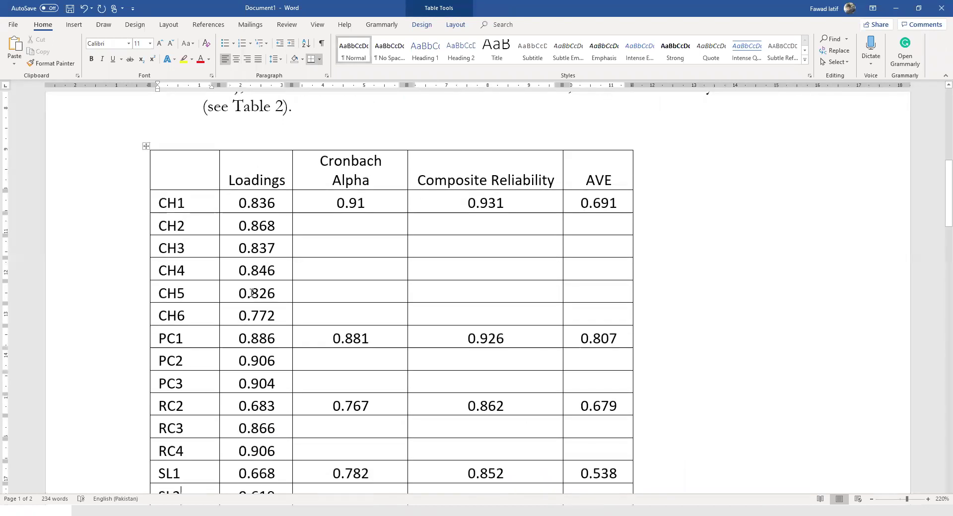
key(Down)
key(Down)
key(Down)
key(Down)
key(Down)
key(Down)
key(Down)
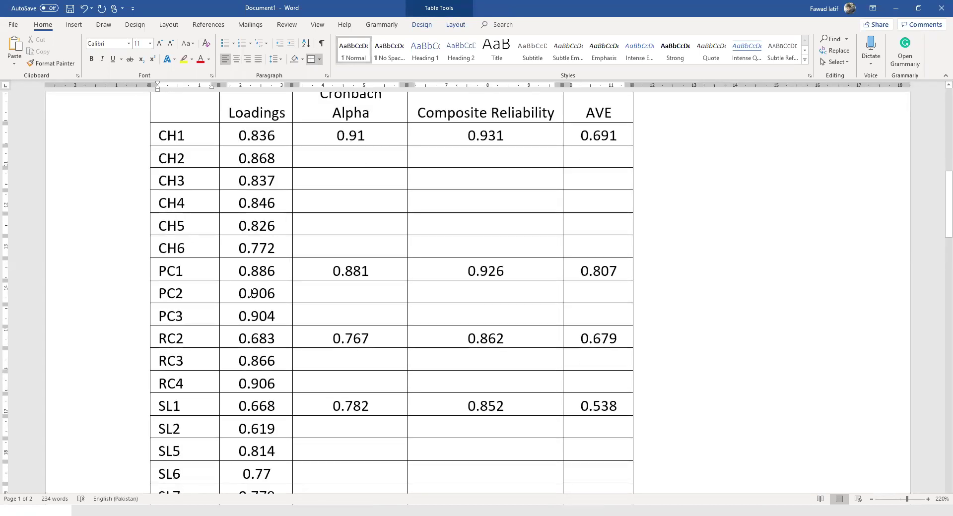
Insert "RC1, SL3, SL4" at the start of the parentheses after "six items" in paragraph 1.
key(ctrl+Home)
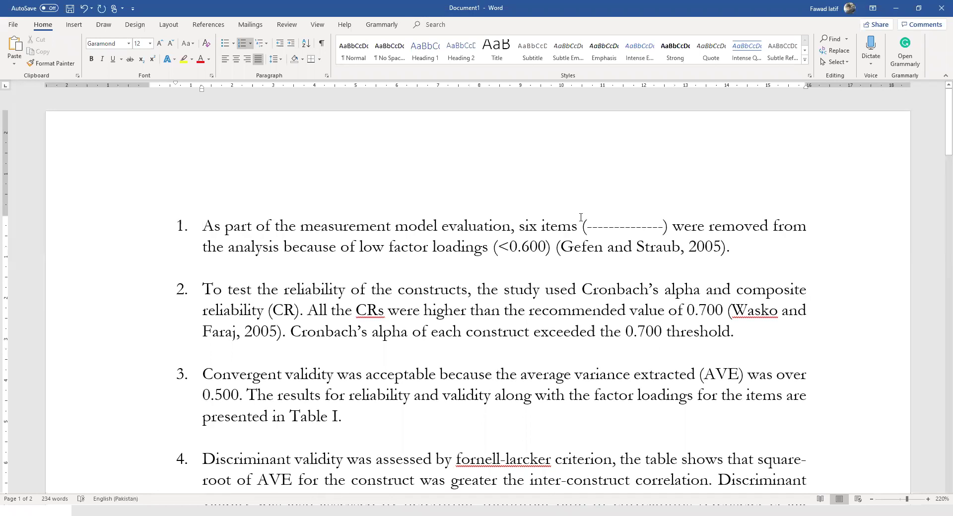
click(587, 228)
text(RC1, SL3)
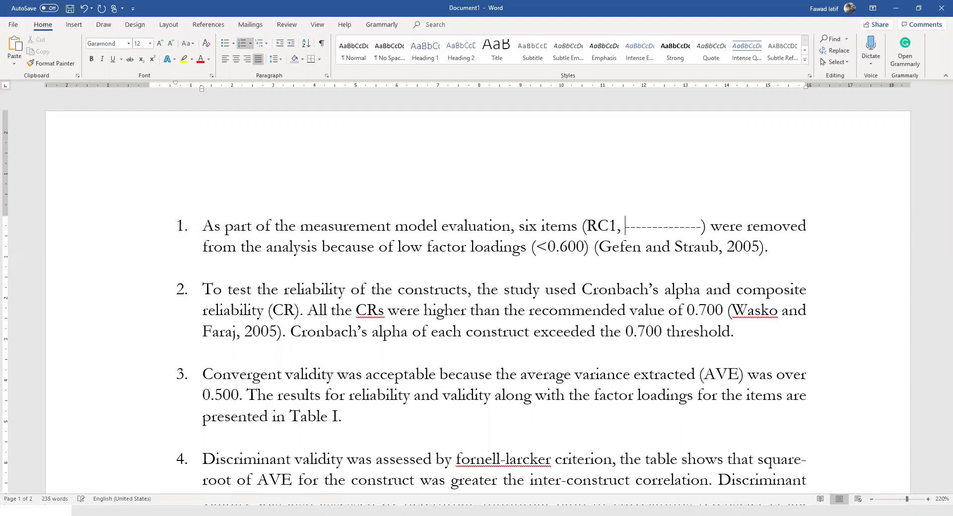
text(, SL4)
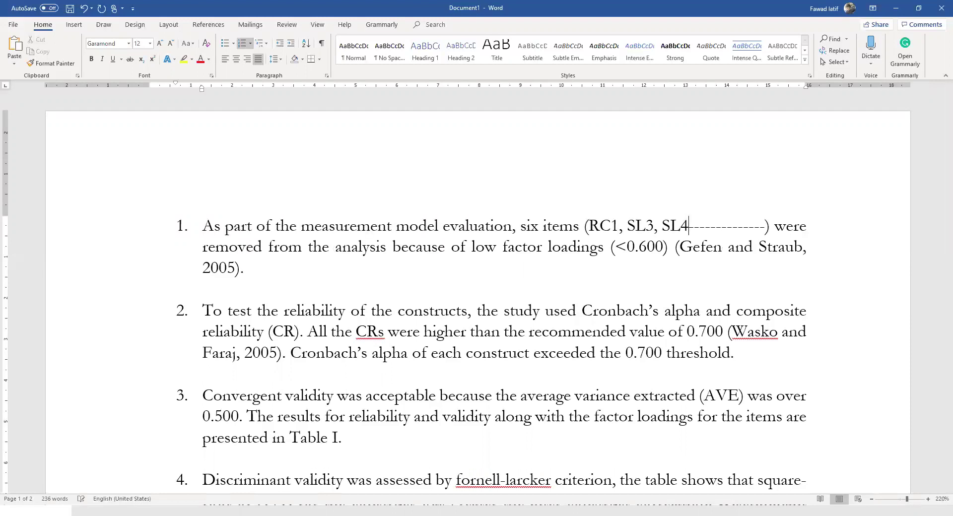
Check the table for further missing items and add ", TC2, TC4, and TP1" after SL4 in paragraph 1.
key(Page_Down)
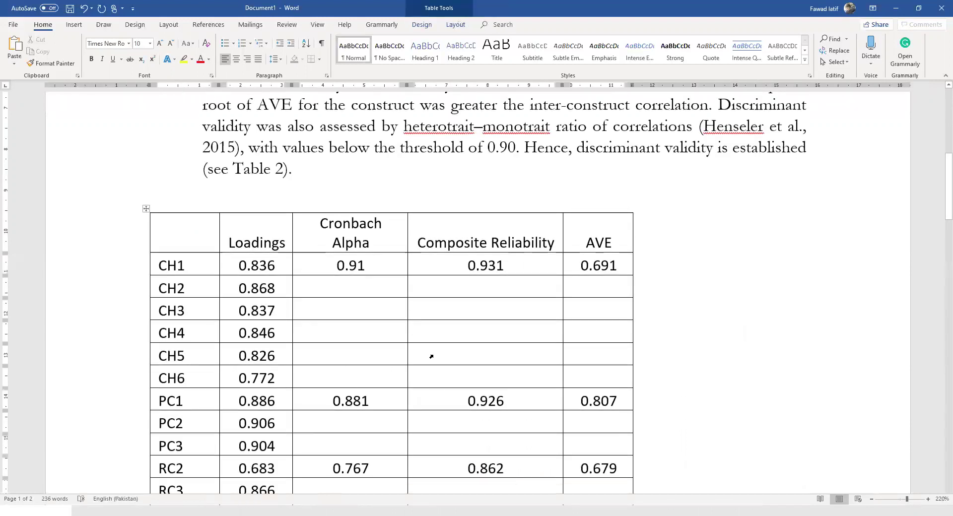
drag(939, 209, 940, 138)
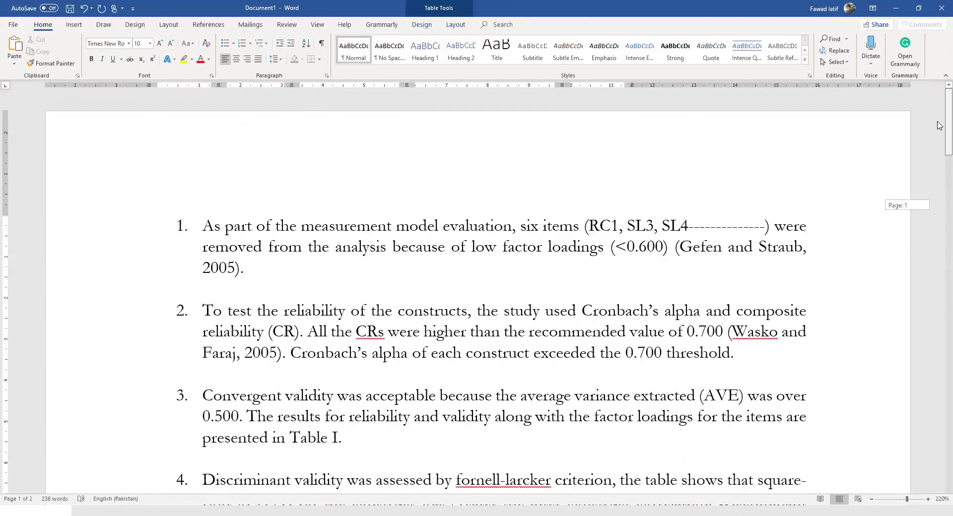
click(689, 227)
text(, TC2)
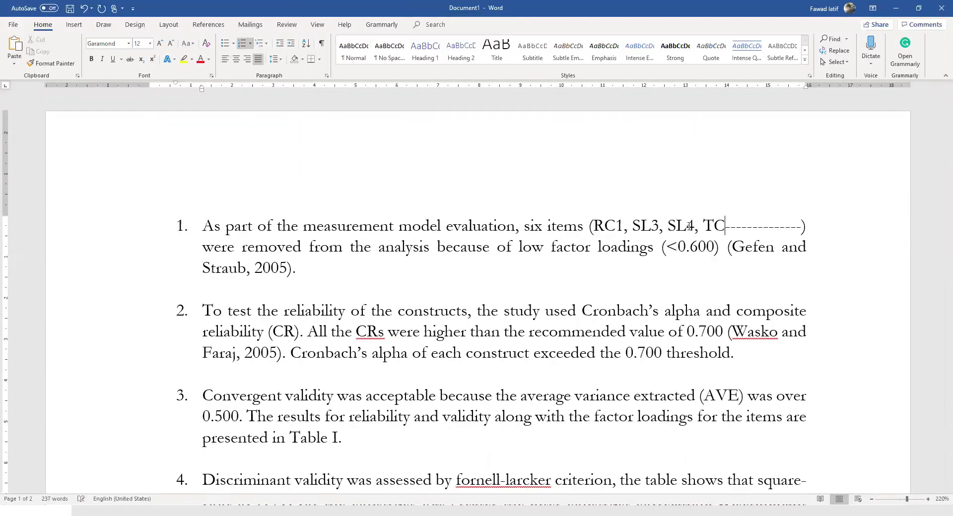
text(, TC4)
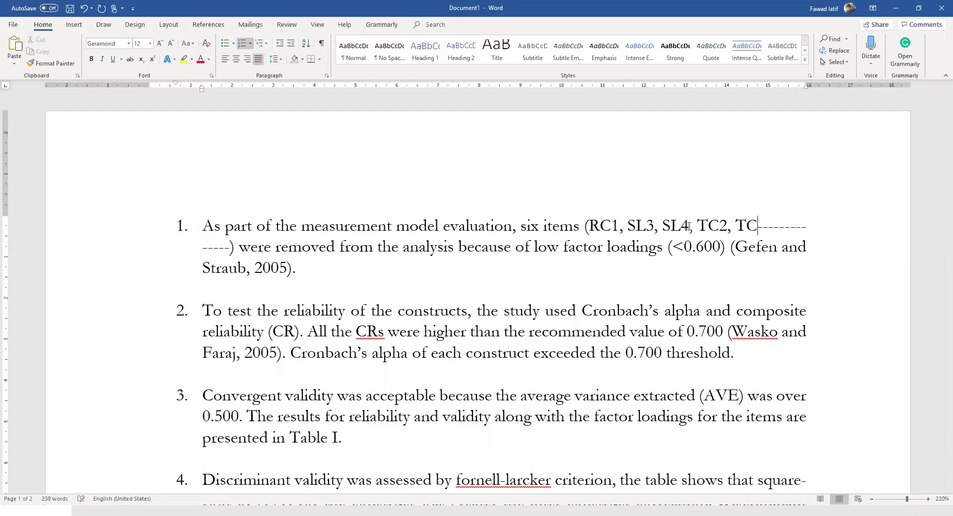
text(, and TP1)
Delete the placeholder dashes between TP1 and the closing parenthesis in paragraph 1.
key(shift+Right)
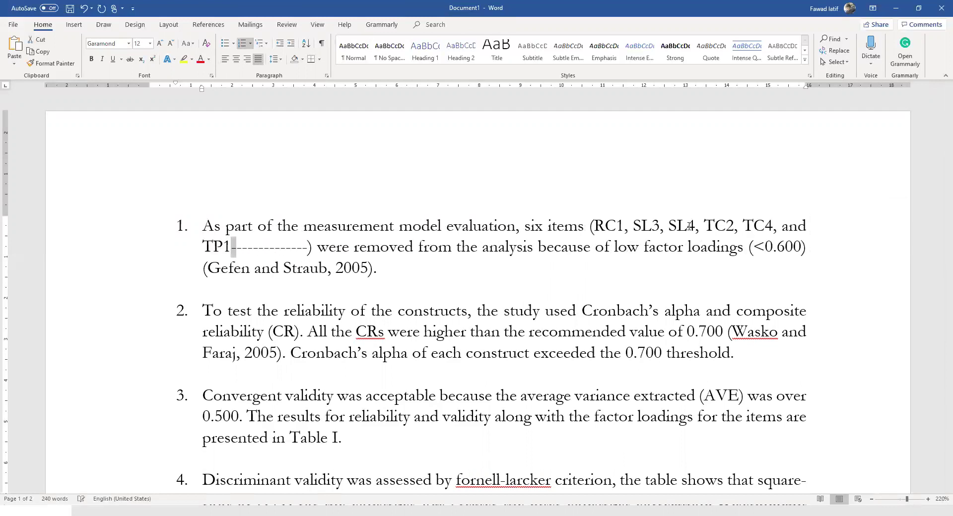
key(shift+Right)
key(shift+Right)
key(shift+Right)
key(shift+Right)
key(shift+Right)
key(shift+Right)
key(shift+Right)
key(shift+Right)
key(shift+Right)
key(shift+Right)
key(shift+Right)
key(shift+Right)
key(Delete)
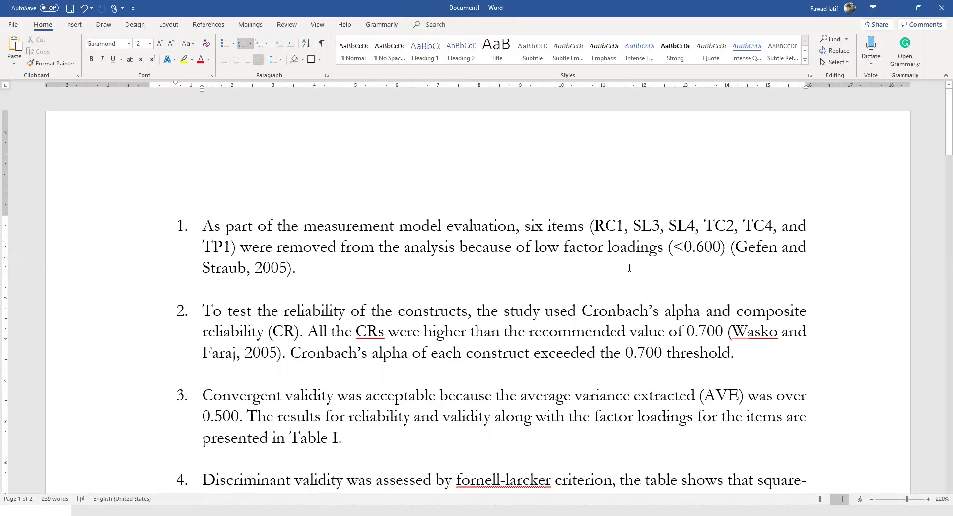
key(alt+shift)
click(707, 331)
drag(665, 350, 209, 309)
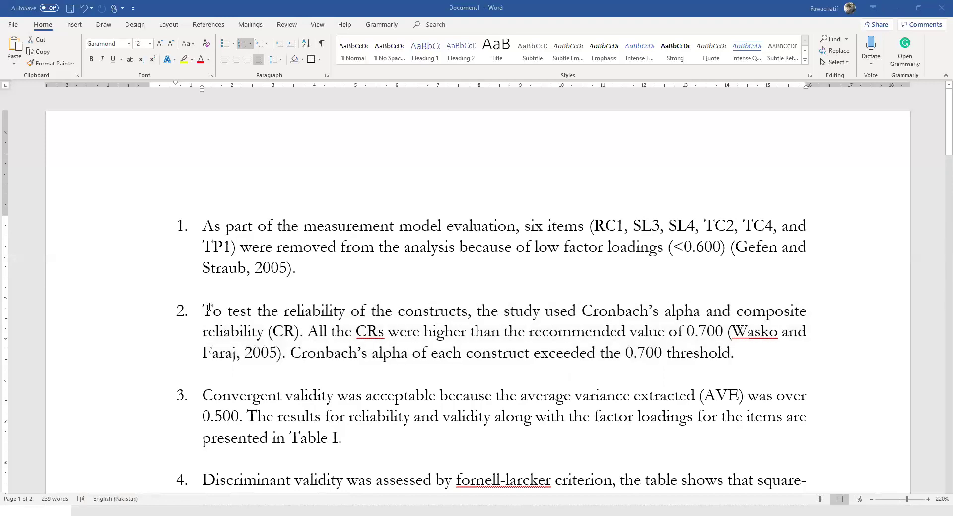
Merge the reliability paragraph into the end of the measurement model paragraph and remove the combined paragraph's numbering and indent.
click(306, 273)
key(Delete)
key(Delete)
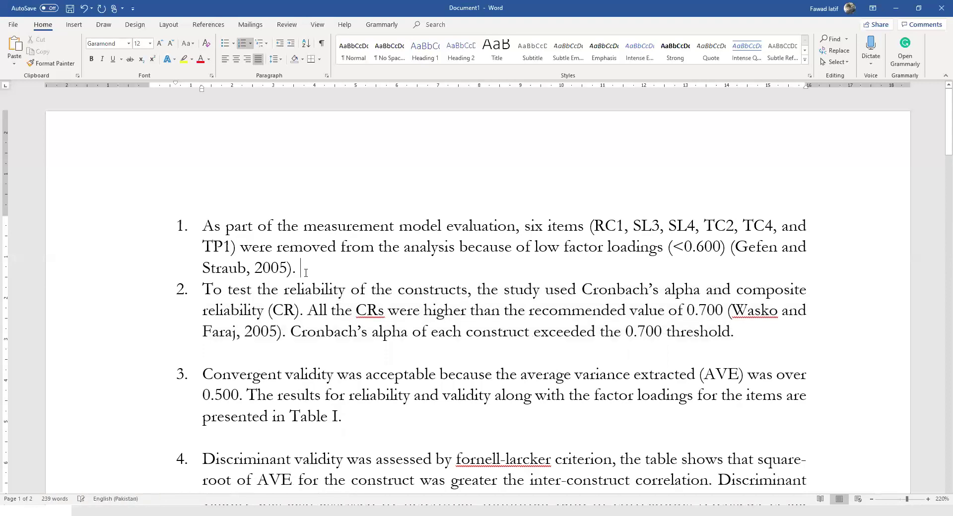
key(Home)
key(BackSpace)
key(BackSpace)
key(Down)
key(Down)
key(Down)
key(Down)
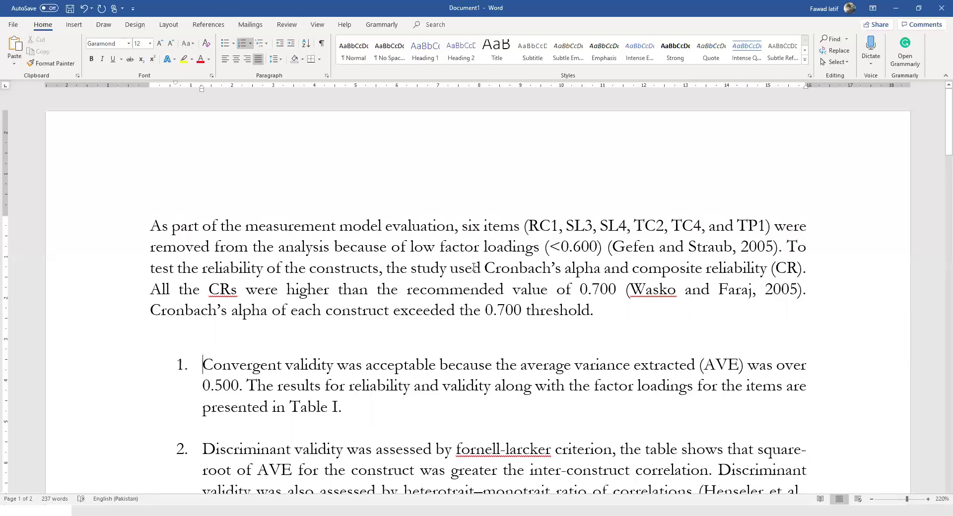
Capitalize the initials of "Average Variance Extracted" in the convergent validity paragraph.
click(519, 368)
key(Delete)
text(A)
key(Right)
key(Right)
key(Right)
key(BackSpace)
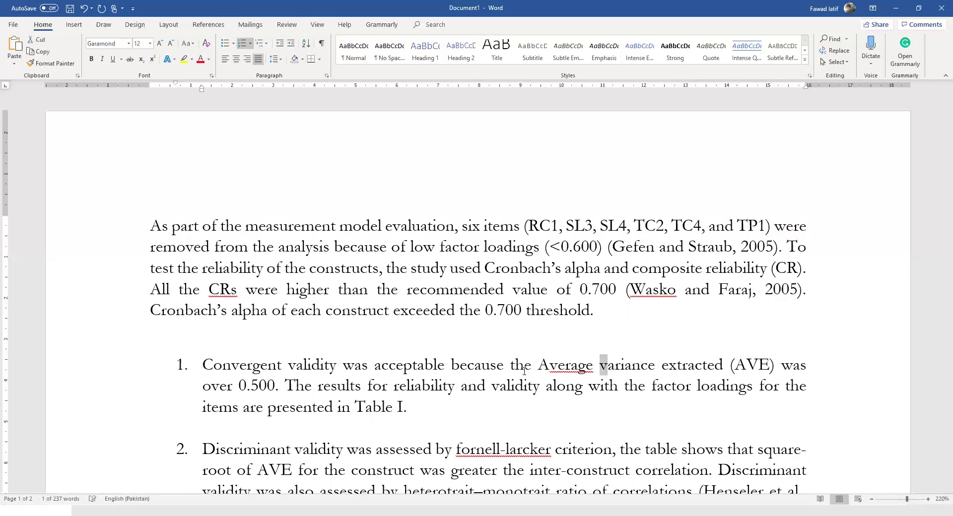
text(V)
key(Right)
key(Right)
key(Right)
key(Right)
key(Right)
key(Right)
key(Right)
key(Right)
key(Right)
key(shift+Left)
text(E)
key(Right)
key(Right)
key(Right)
key(Right)
key(Right)
key(Right)
key(Right)
key(Right)
key(Right)
key(Right)
key(Right)
key(Right)
key(Right)
key(Right)
key(Right)
key(Right)
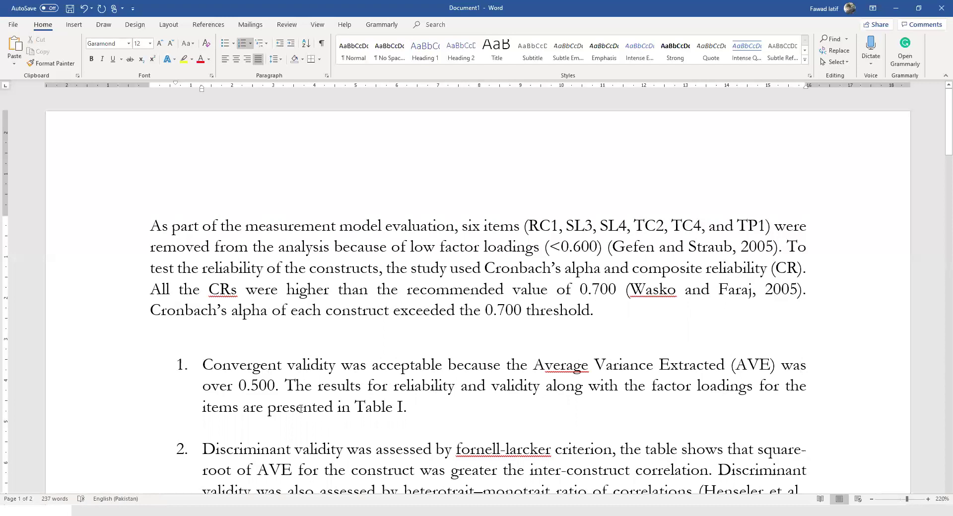
Change the reference at the end of the convergent validity paragraph to "Table 1".
click(407, 406)
key(Left)
key(shift+Left)
text(1)
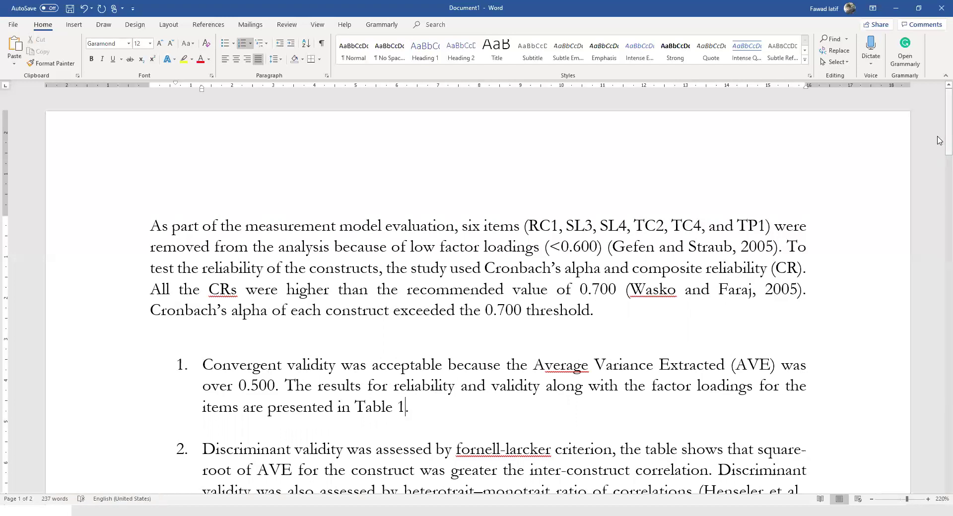
Add the caption "Table 1. Loadings, Reliability, and Validity" on a new line above the results table.
drag(938, 137, 938, 172)
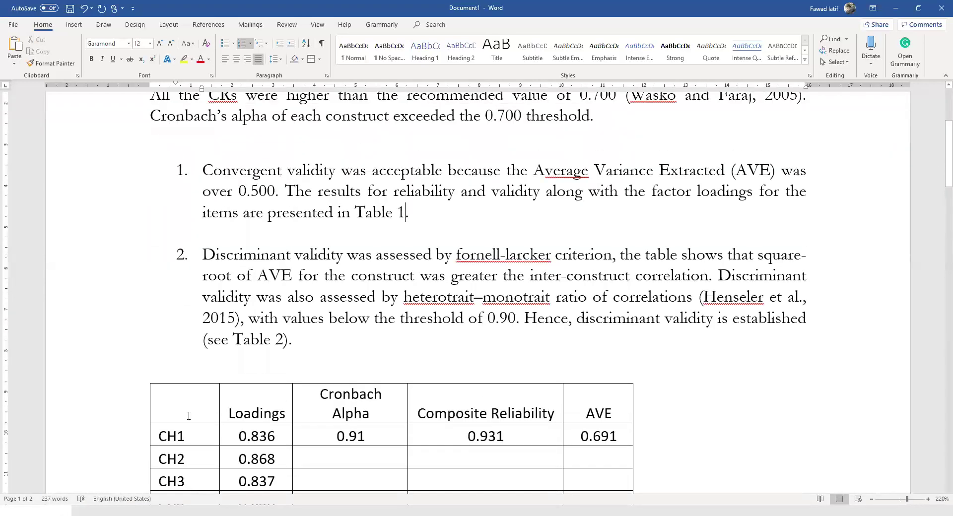
click(183, 373)
key(Return)
text(Table 1)
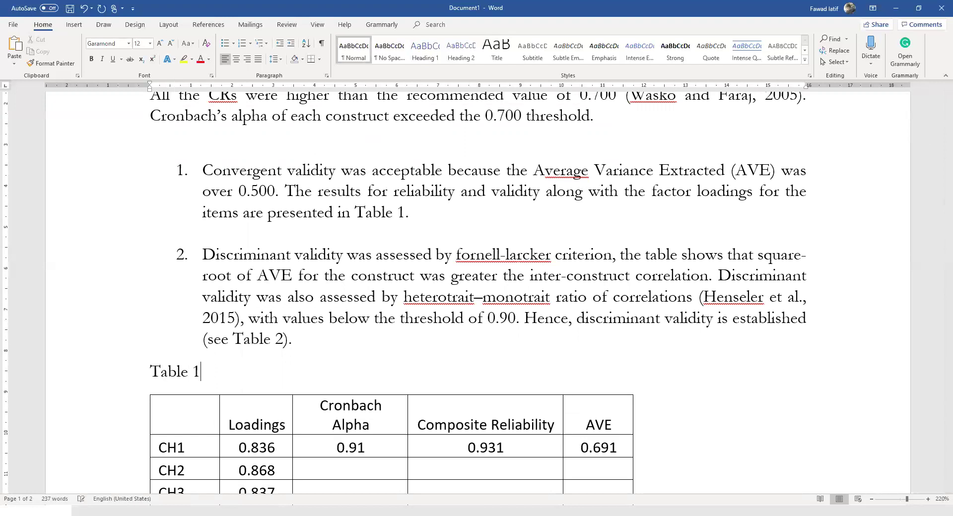
text(. Loadings, R)
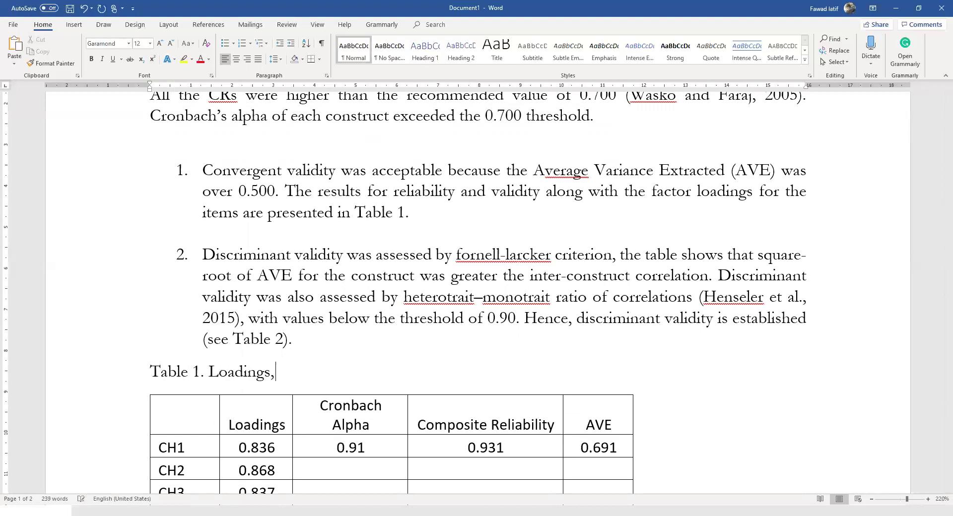
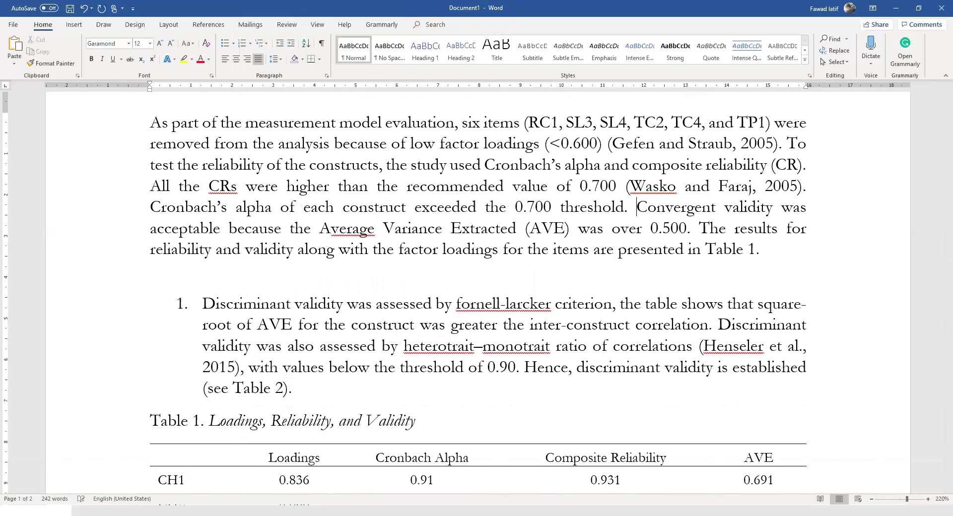
Place the insertion point in the empty space after the end of the Table 1 results table.
key(Down)
key(Down)
key(Down)
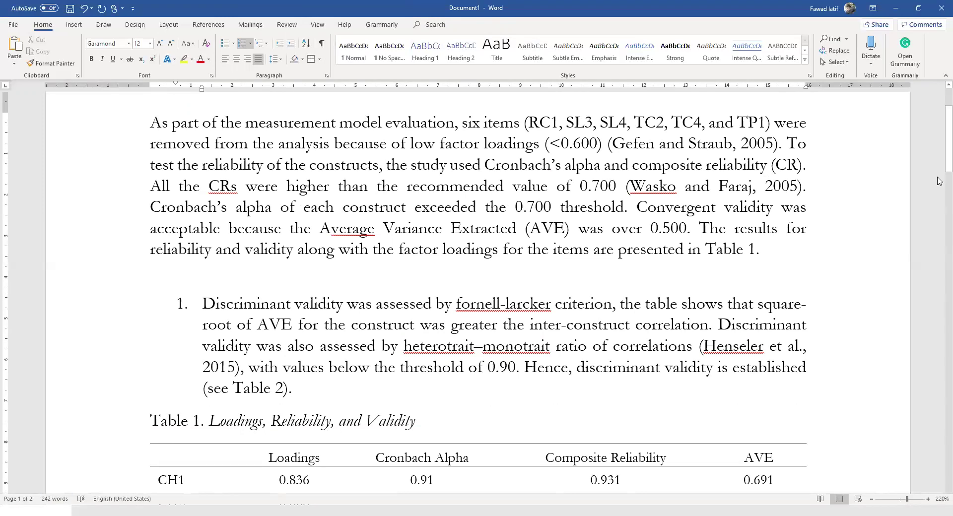
drag(939, 156, 938, 314)
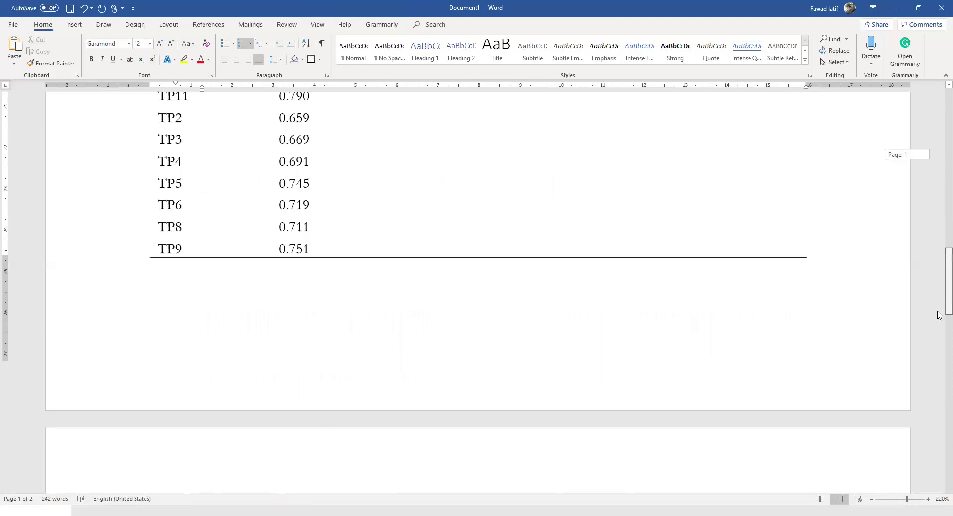
click(526, 327)
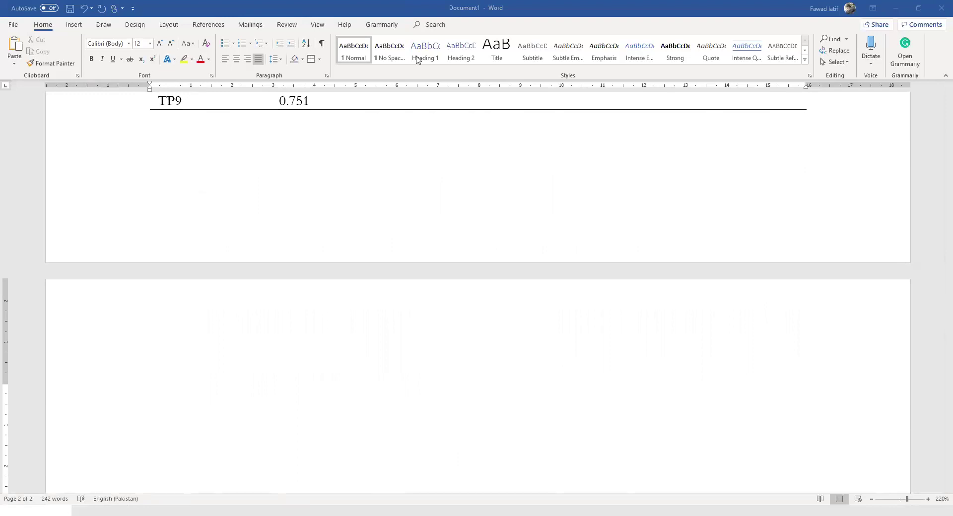
Switch to SmartPLS and view the Discriminant Validity results, checking cross loadings and HTMT before returning to the Fornell-Larcker criterion.
key(alt+Tab)
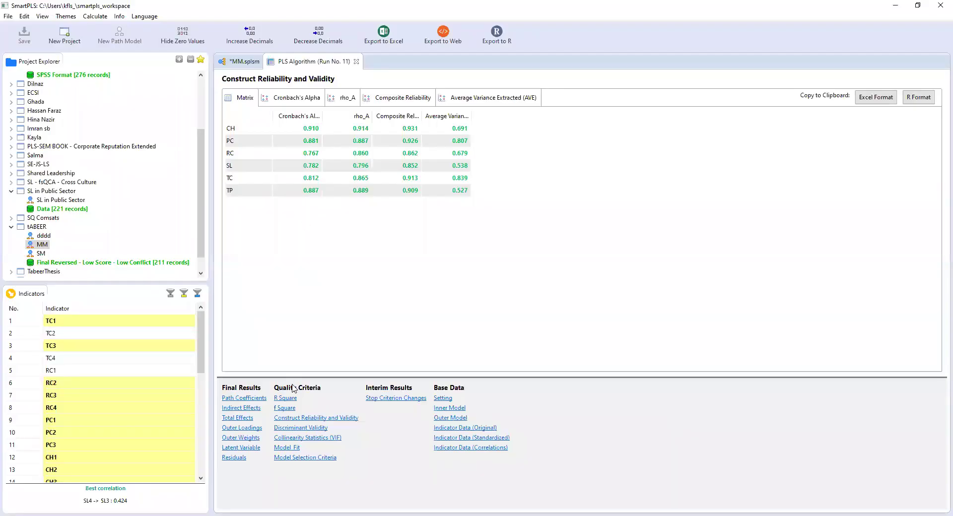
click(311, 429)
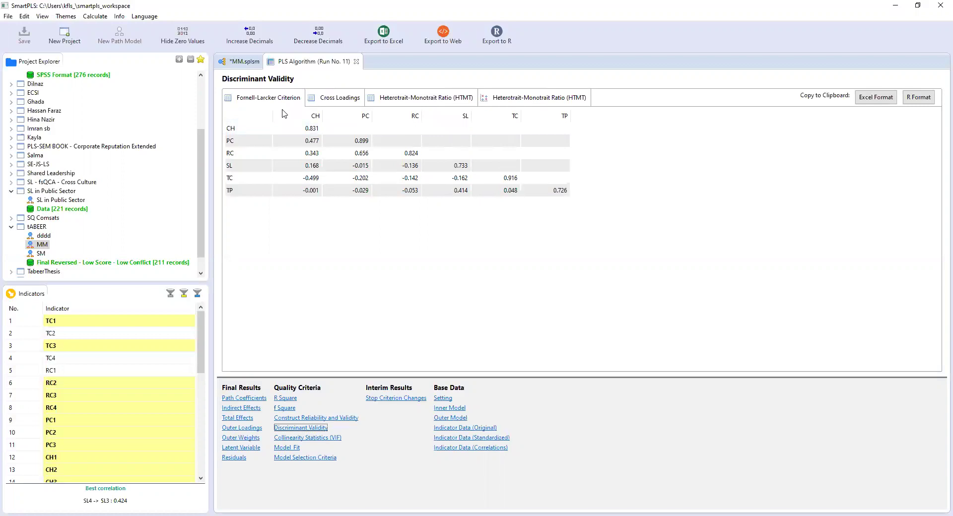
click(335, 105)
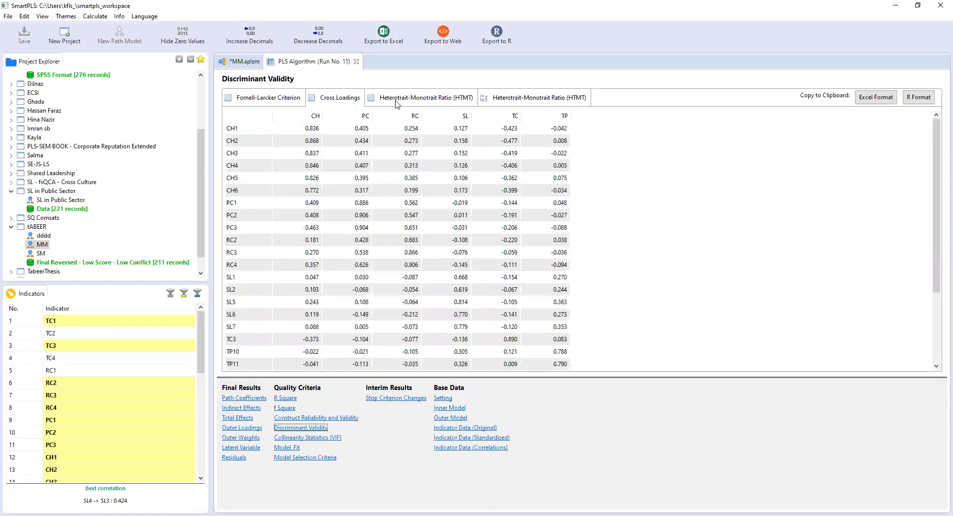
click(395, 104)
click(262, 98)
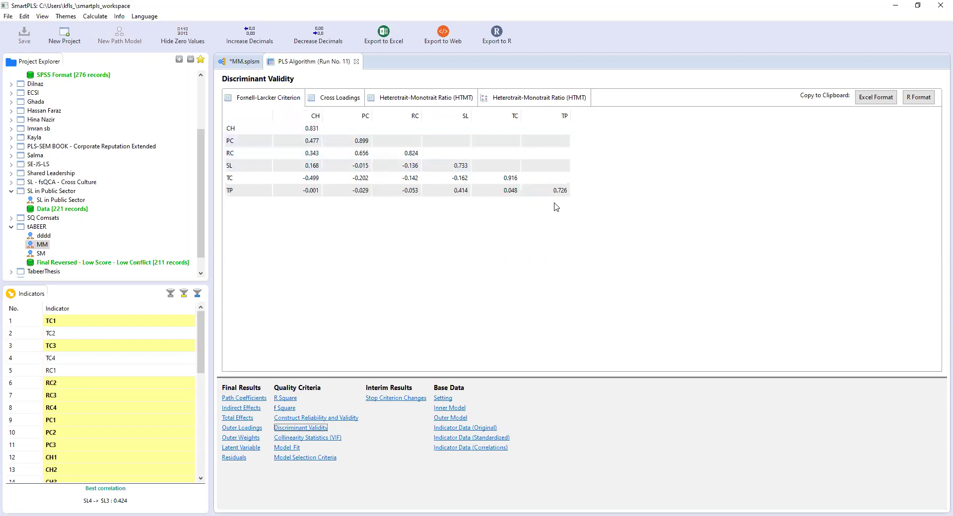
Copy the Fornell-Larcker criterion matrix in Excel format and switch to Excel.
click(887, 98)
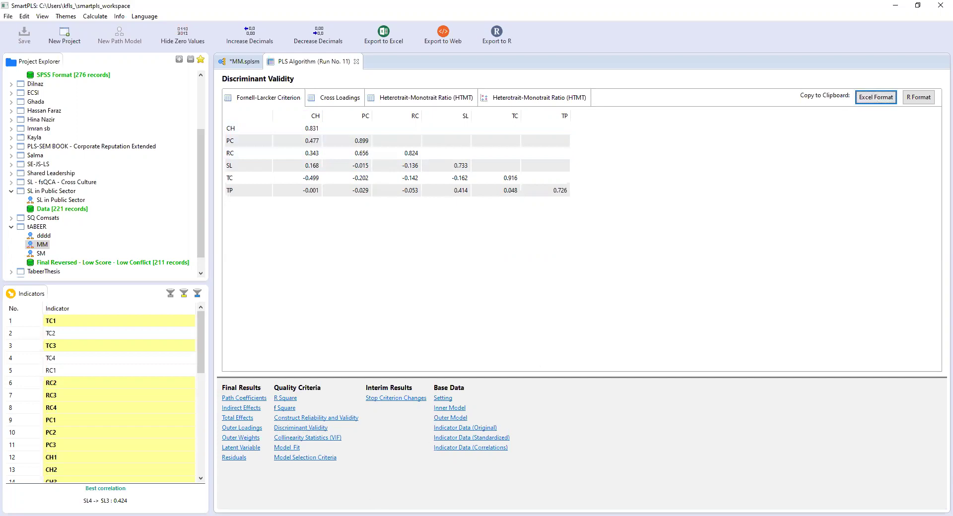
key(alt+Tab)
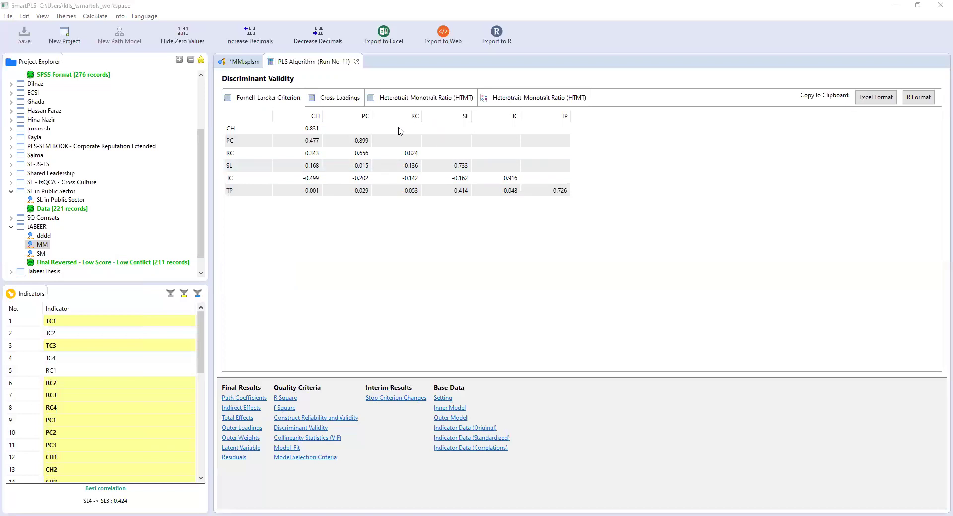
key(alt+Tab)
text(=)
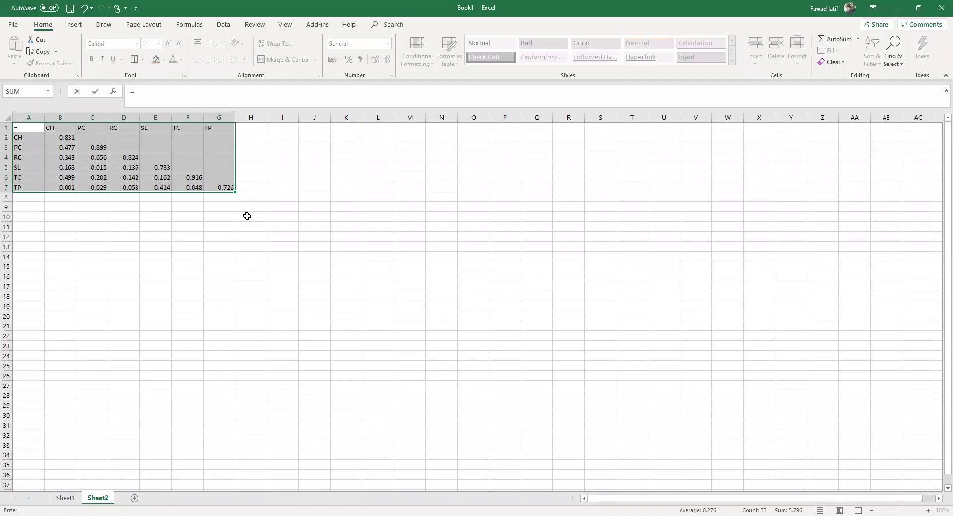
click(30, 207)
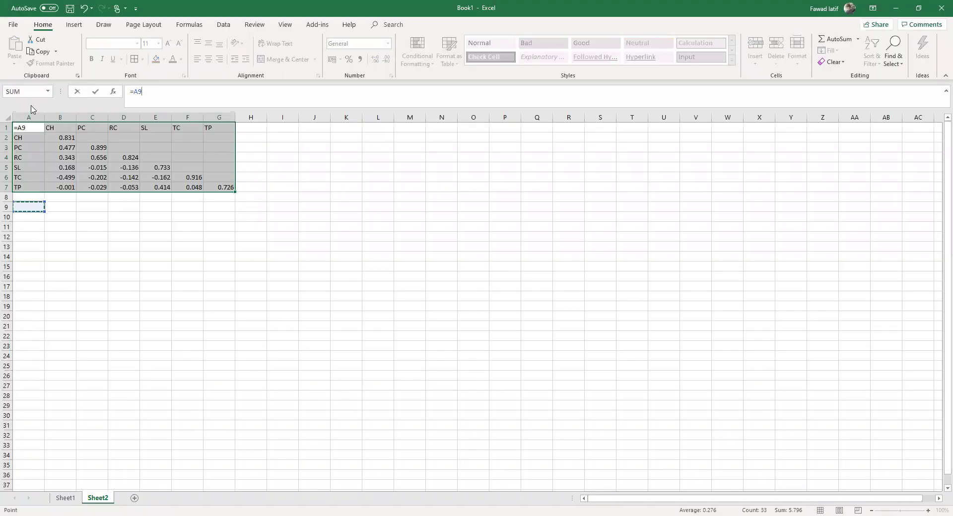
key(Escape)
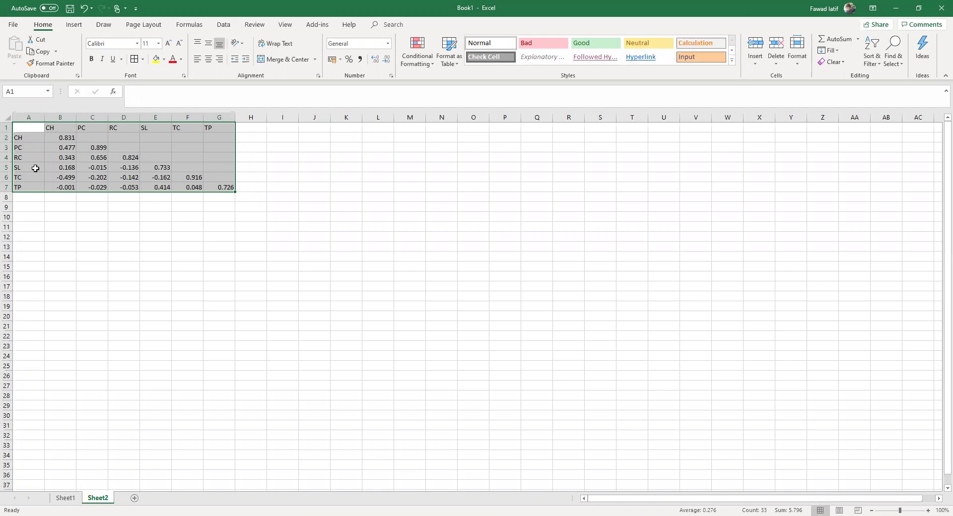
Clear the matrix from Sheet2, copy the Fornell-Larcker matrix again from SmartPLS in Excel format, and paste it at cell A1.
key(Delete)
click(30, 130)
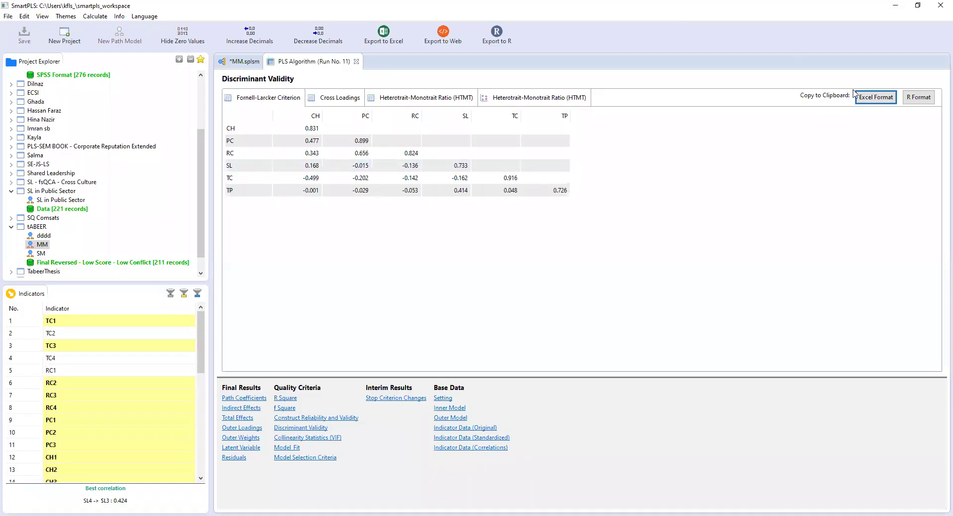
click(863, 98)
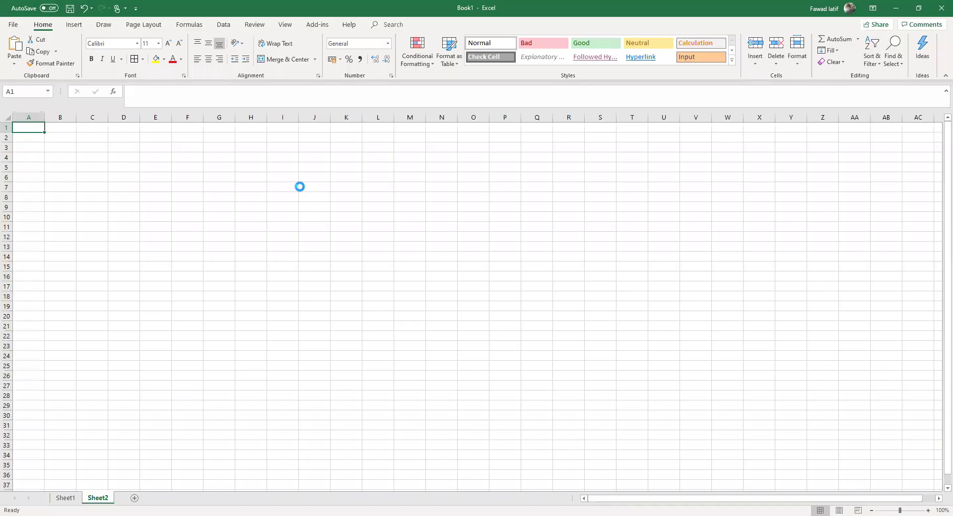
key(ctrl+v)
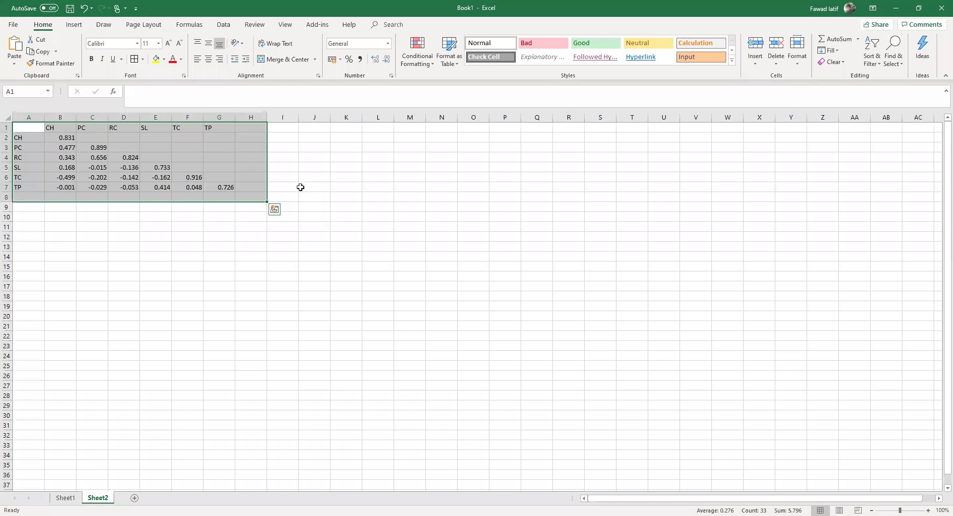
Copy the Fornell-Larcker matrix in cells A1 through G7 of Sheet2.
click(29, 127)
key(shift+Down)
key(shift+Down)
key(shift+Down)
key(shift+Down)
key(shift+Down)
key(shift+Down)
key(shift+Right)
key(shift+Right)
key(shift+Right)
key(shift+Right)
key(shift+Right)
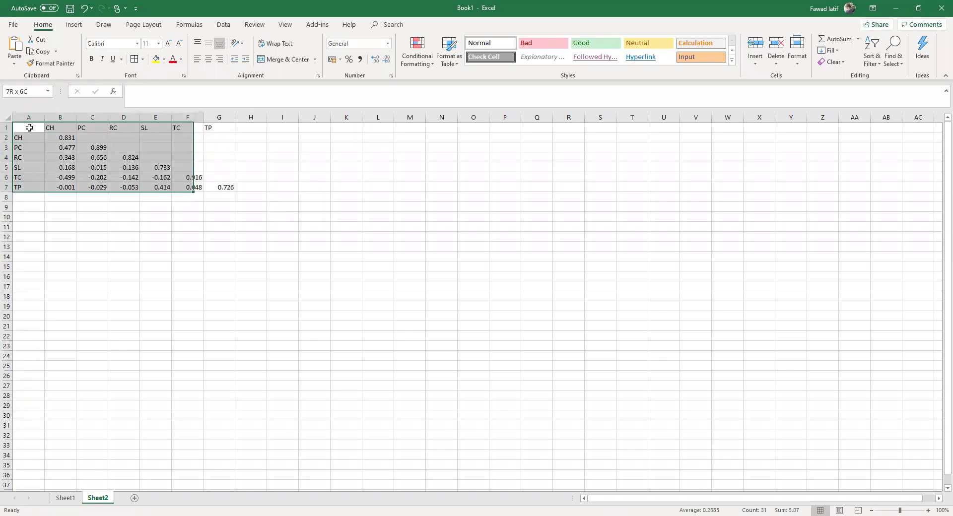
key(shift+Right)
key(ctrl+c)
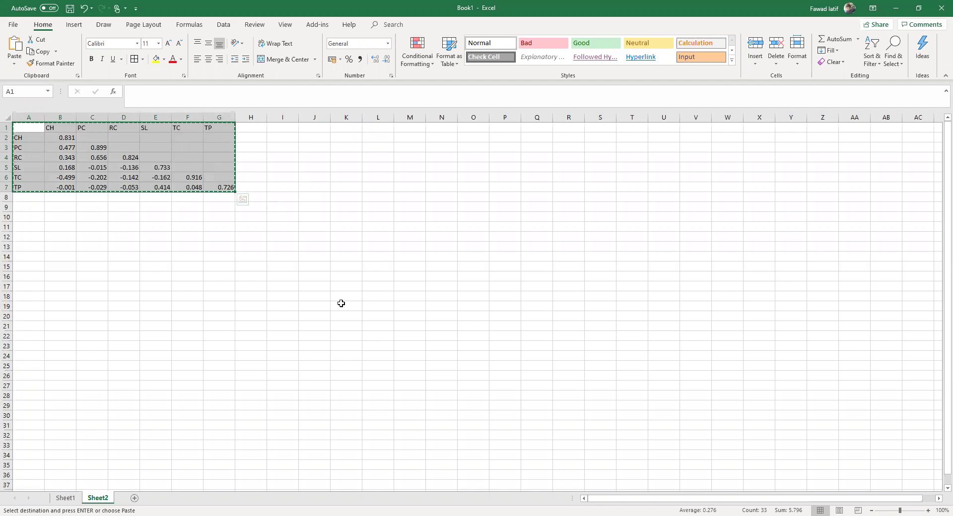
Switch to Word, paste the copied matrix on page 2, and AutoFit the table to the window.
key(alt+Tab)
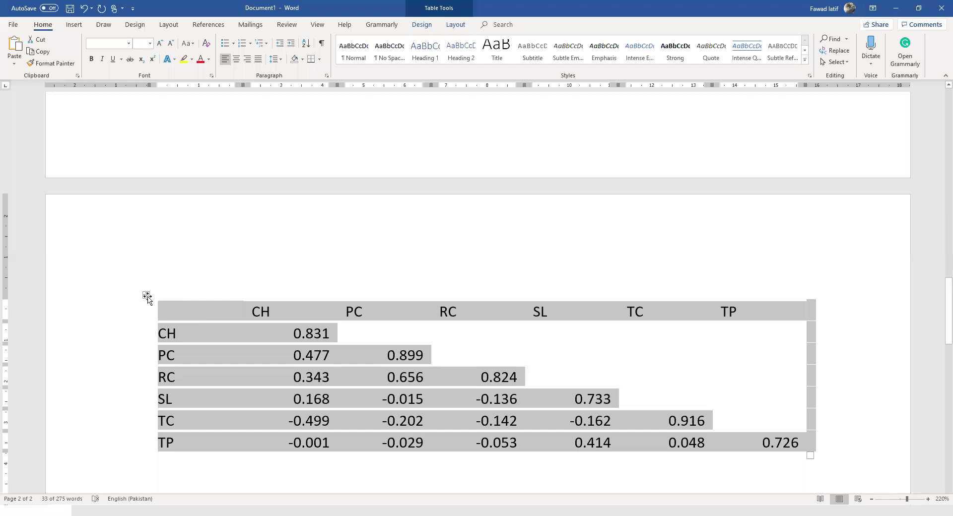
key(ctrl+v)
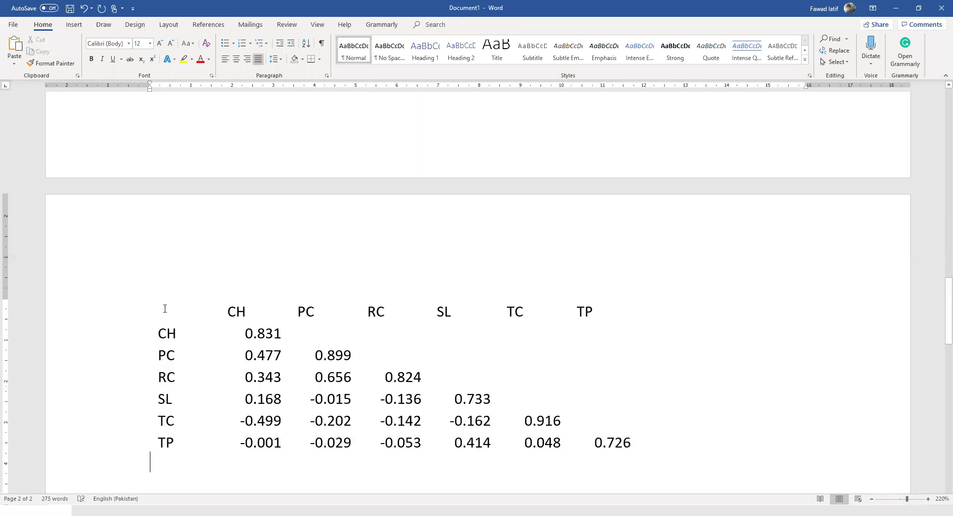
click(145, 296)
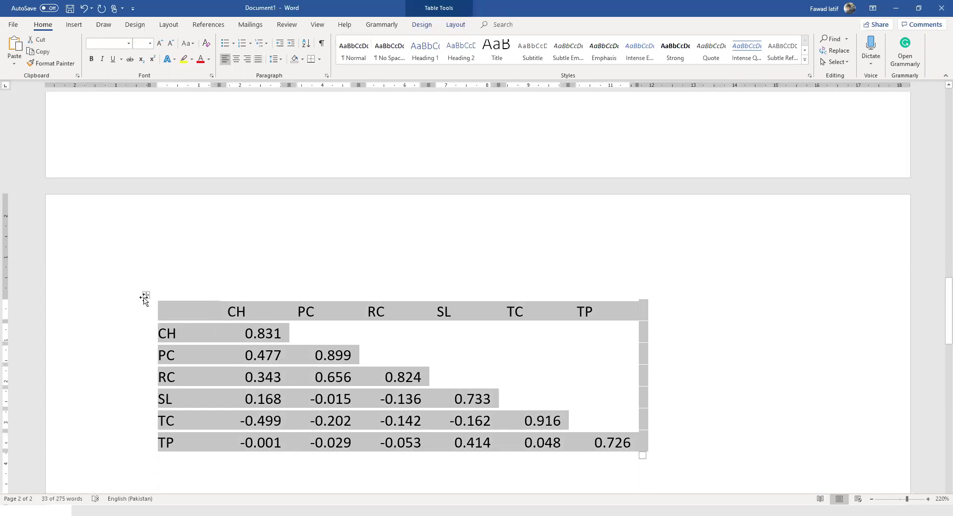
right_click(144, 299)
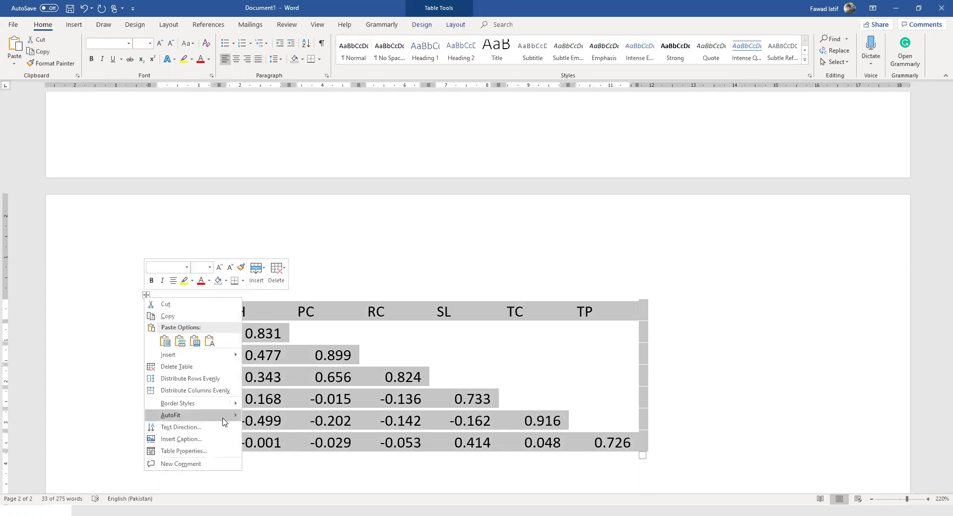
mouse_move(223, 421)
click(287, 431)
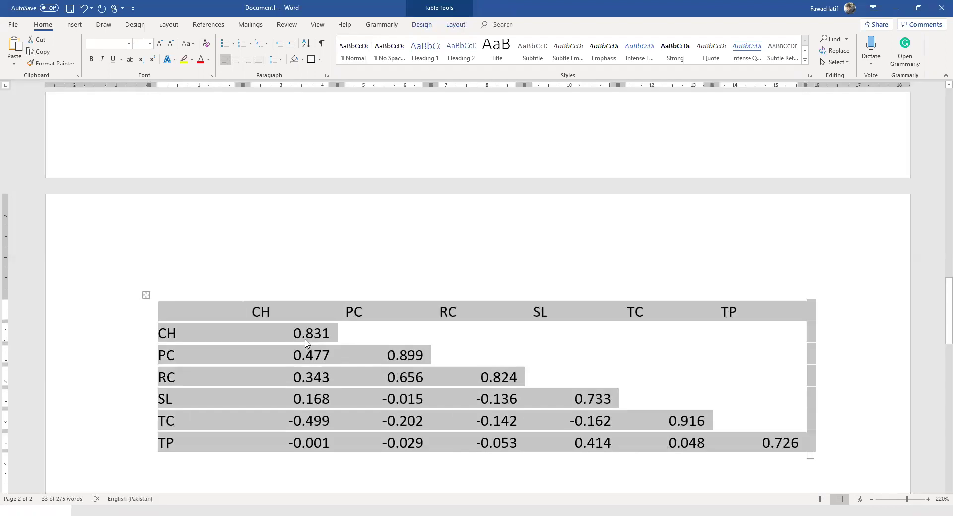
click(305, 341)
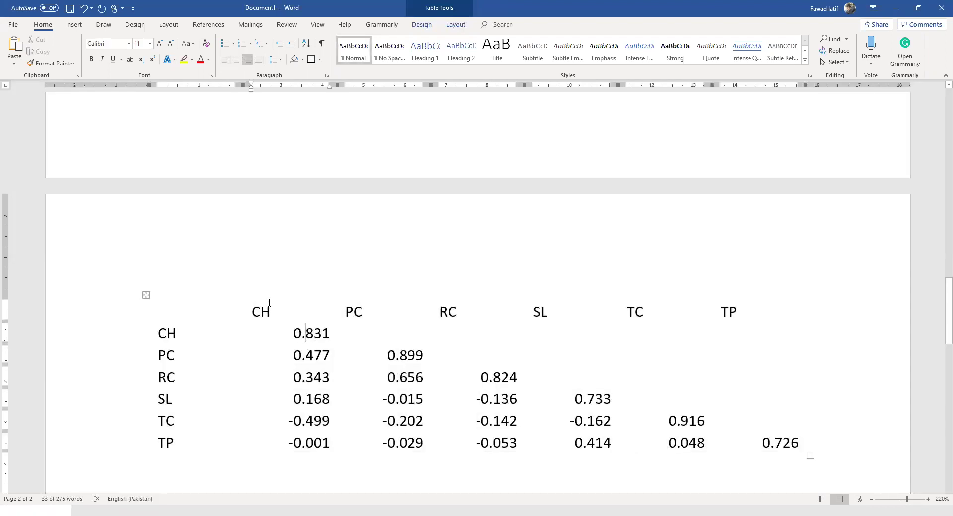
Apply all borders to the Fornell-Larcker table on page 2.
click(146, 293)
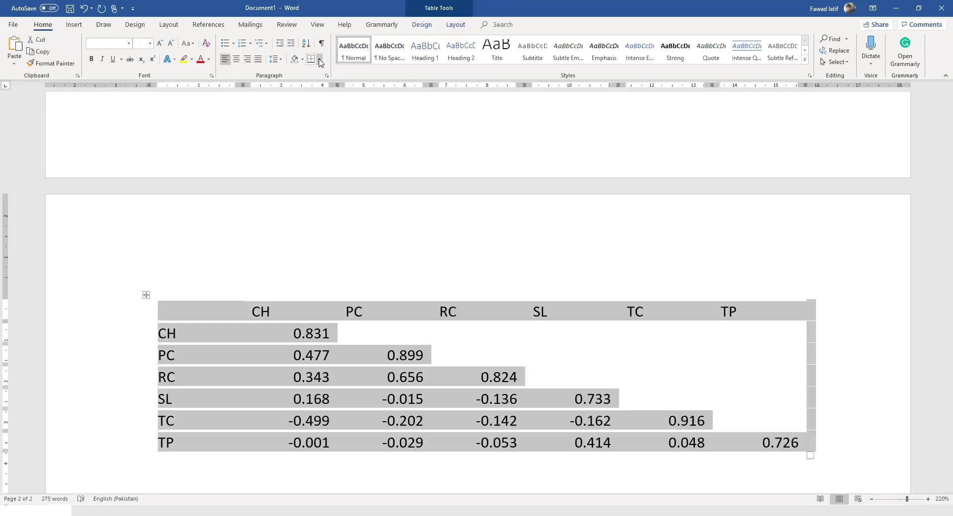
click(320, 60)
click(323, 132)
click(294, 334)
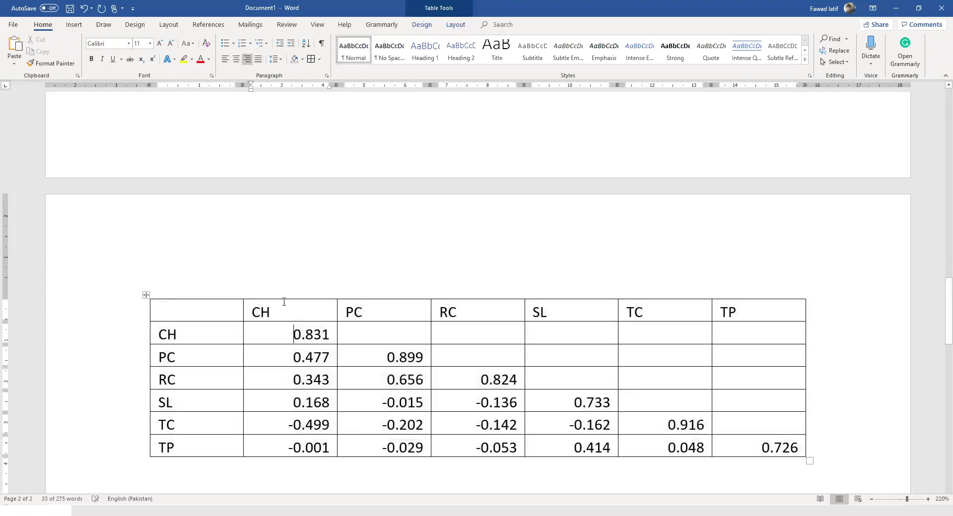
Center the contents of the CH through TP columns in the Fornell-Larcker table.
drag(304, 302, 730, 345)
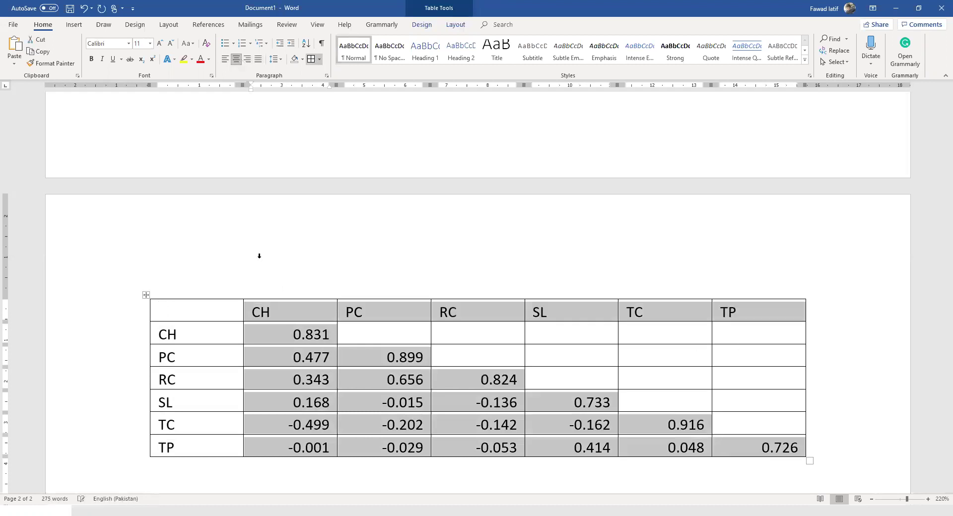
key(ctrl+e)
click(323, 334)
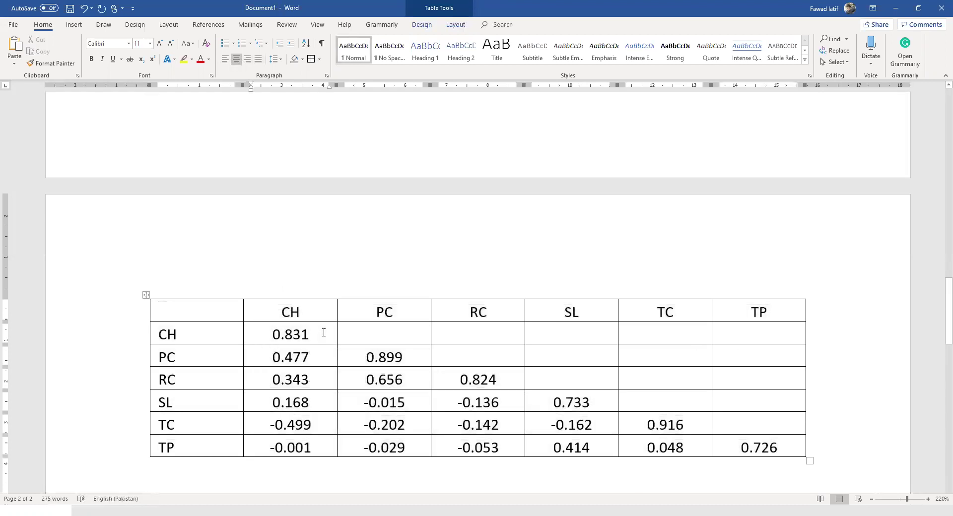
Italicize the six diagonal values of the Fornell-Larcker table, from CH–CH through TP–TP.
double_click(323, 333)
key(ctrl+i)
key(Down)
key(Right)
key(shift+End)
key(ctrl+i)
key(Right)
key(Down)
key(shift+End)
key(ctrl+i)
key(Right)
key(Down)
key(Home)
key(shift+End)
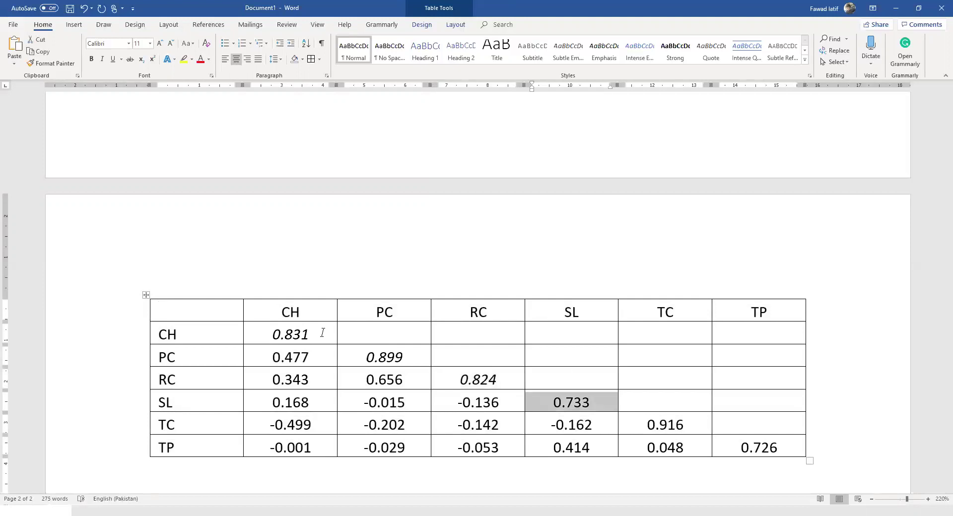
key(ctrl+i)
key(Right)
key(Down)
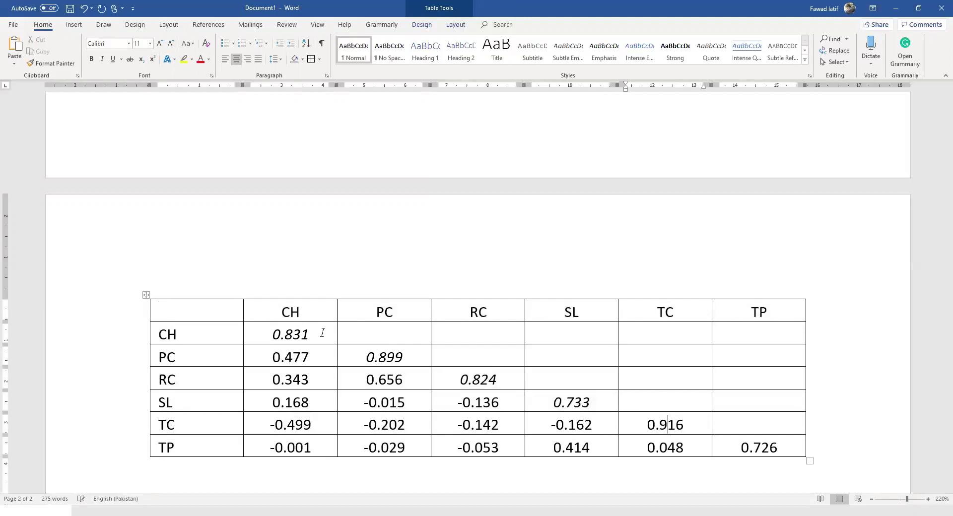
key(Home)
key(shift+End)
key(ctrl+i)
key(Right)
key(Down)
key(Home)
key(shift+End)
key(ctrl+i)
Add the line "Note: Values in Italic represent Square-root of AVE." directly below the Fornell-Larcker table.
key(Right)
key(Down)
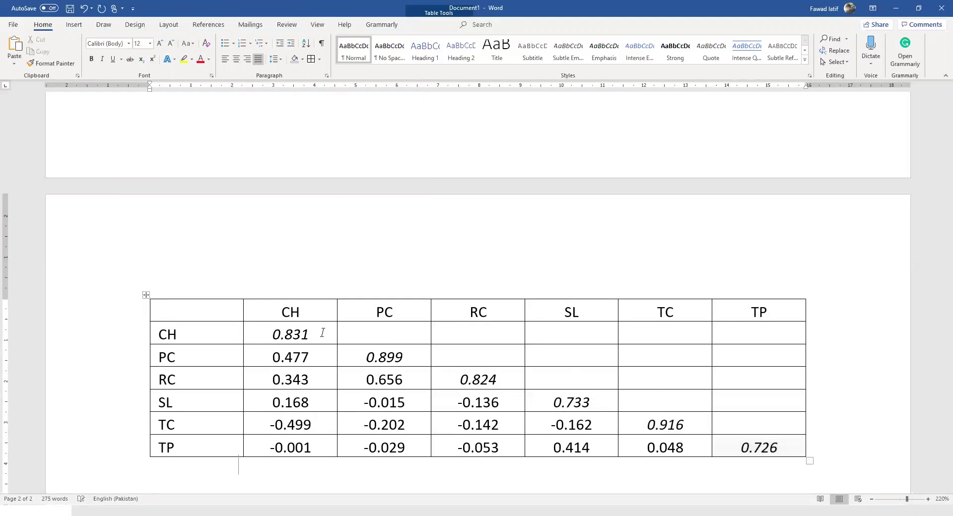
text(NOte:)
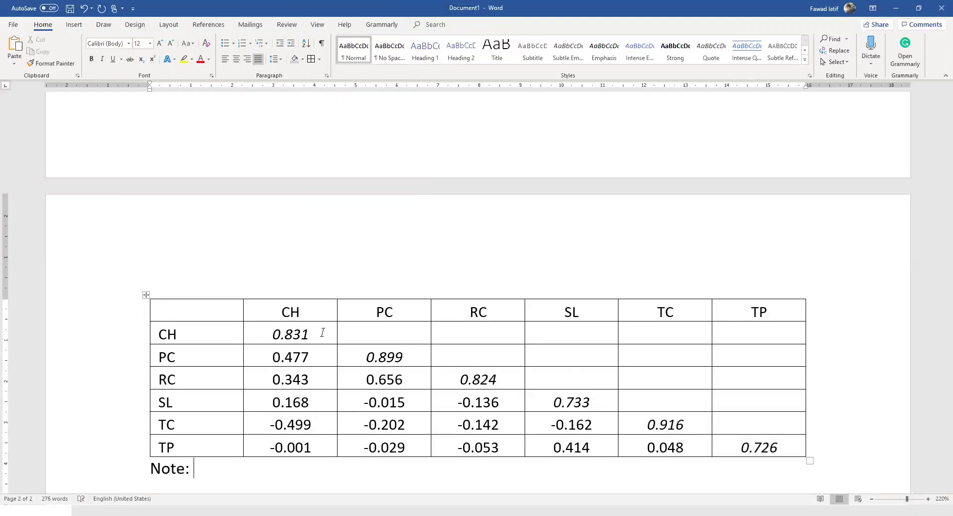
text( Values in Ita)
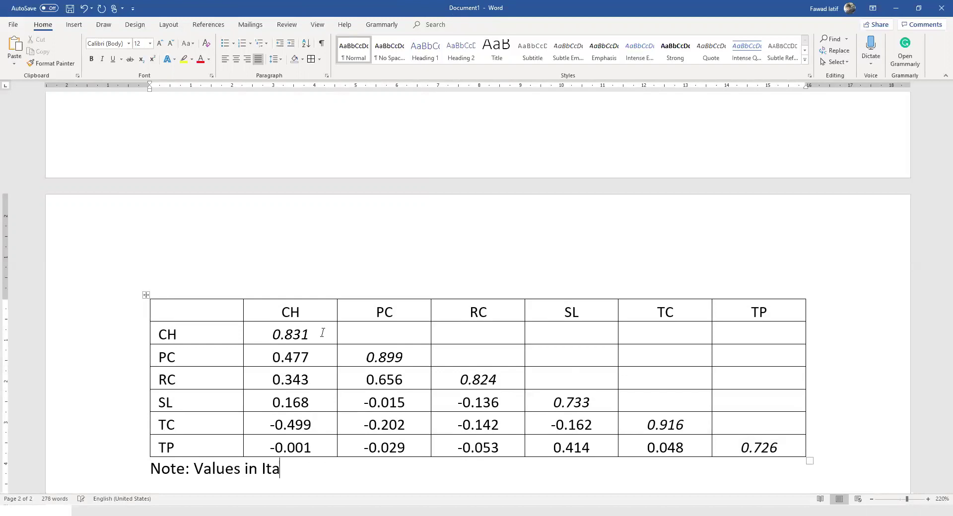
text(lic)
text(rse)
key(BackSpace)
key(BackSpace)
text(esent )
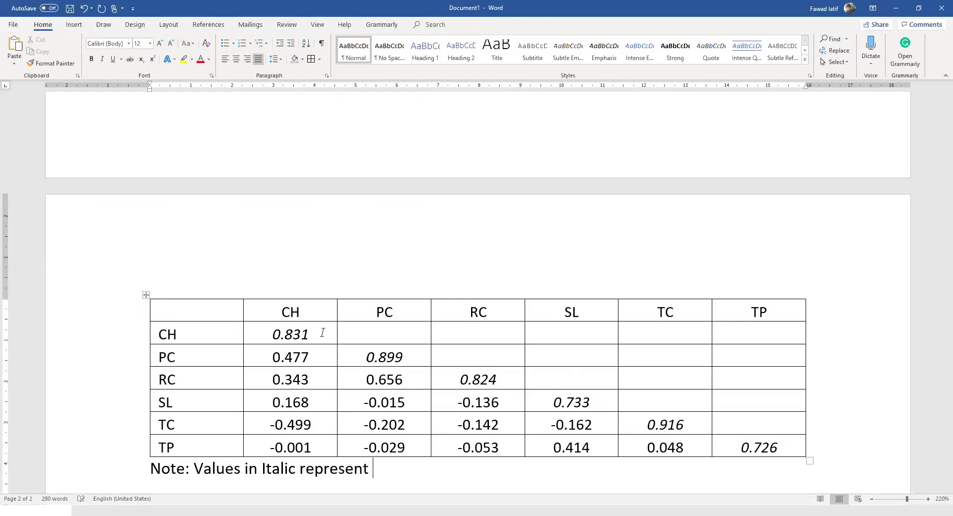
text(Square-root of AVE.)
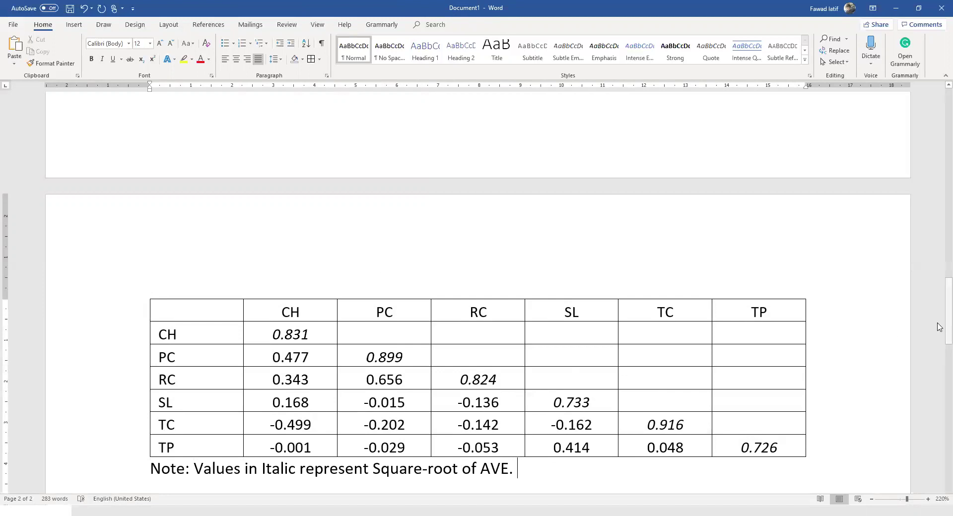
Remove the numbering from the discriminant validity paragraph and join it to the end of the measurement model paragraph.
drag(937, 323, 939, 153)
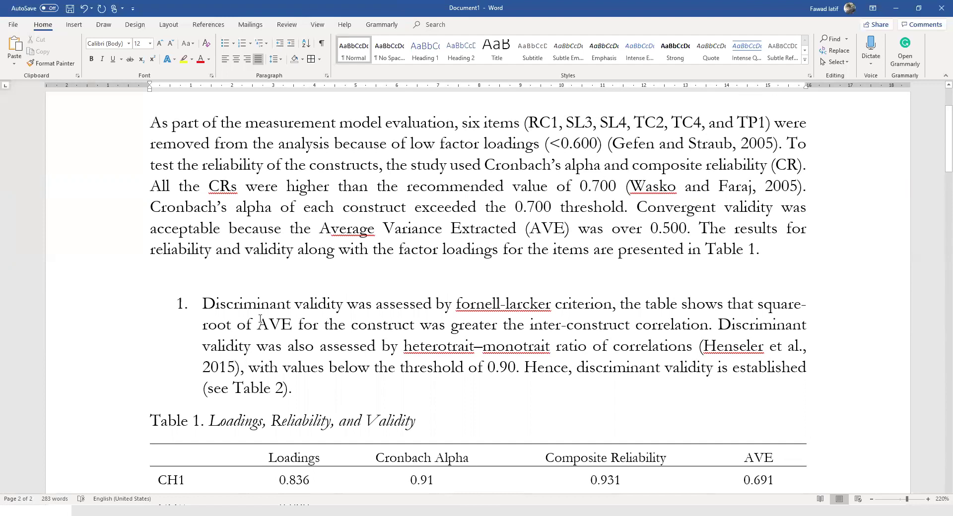
click(204, 303)
key(BackSpace)
key(BackSpace)
key(BackSpace)
key(BackSpace)
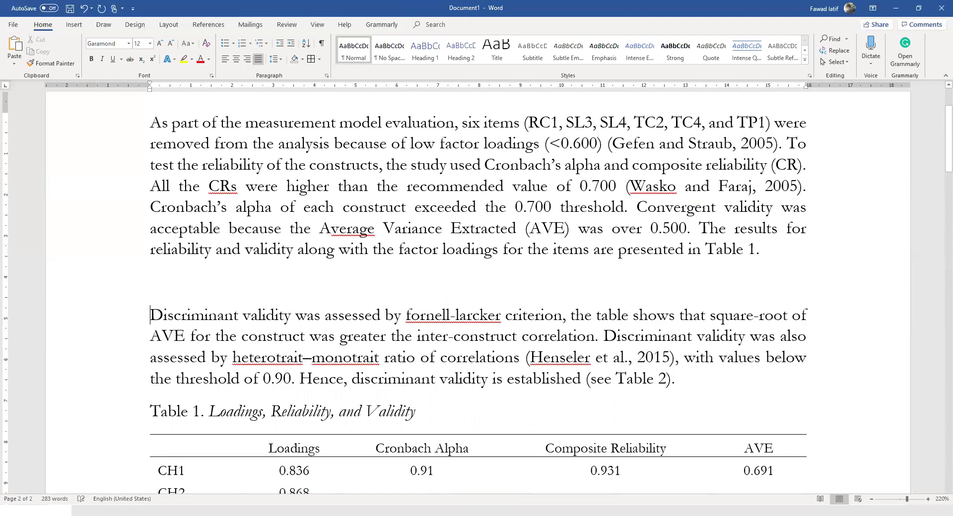
click(187, 292)
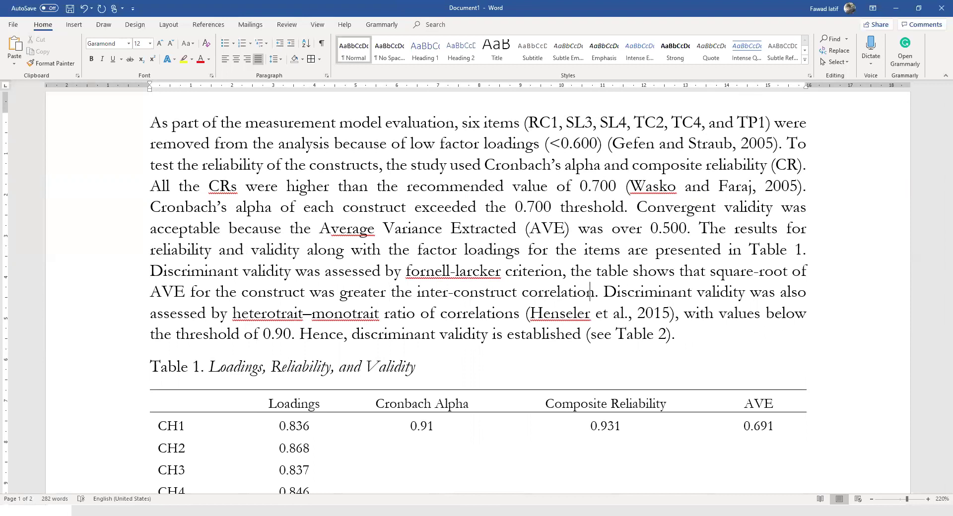
Split off the text from "Discriminant validity was also assessed by heterotrait–monotrait ratio" as a separate paragraph, with an empty paragraph before it.
click(602, 291)
key(Return)
key(Return)
key(Down)
key(Down)
key(Down)
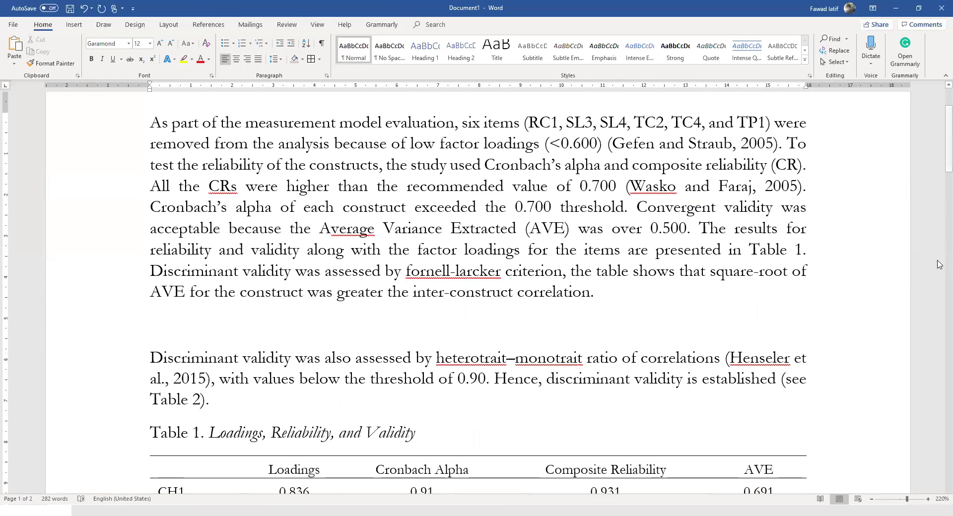
Switch to SmartPLS, copy the Heterotrait-Monotrait Ratio (HTMT) matrix in Excel format, and paste it at cell A12 of Sheet2 in Excel.
scroll(939, 263, down, 15)
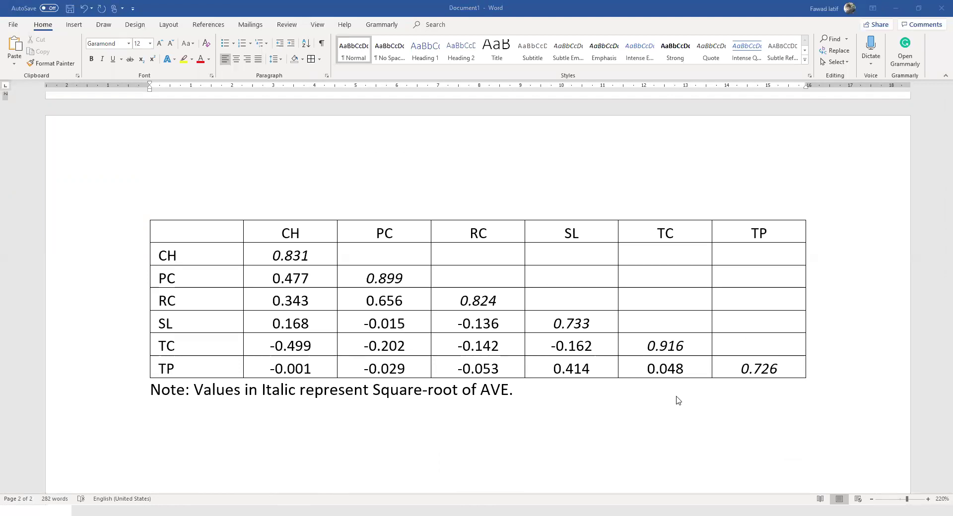
key(alt+Tab)
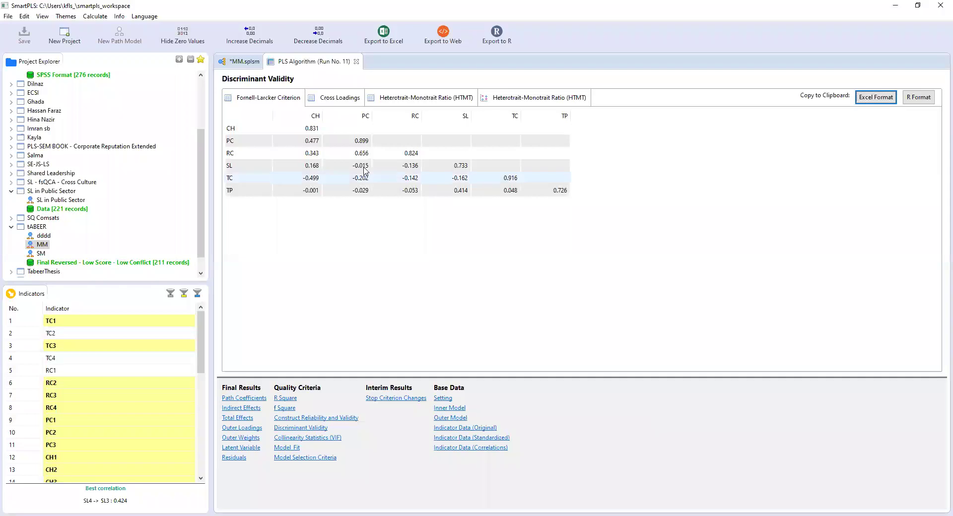
click(414, 99)
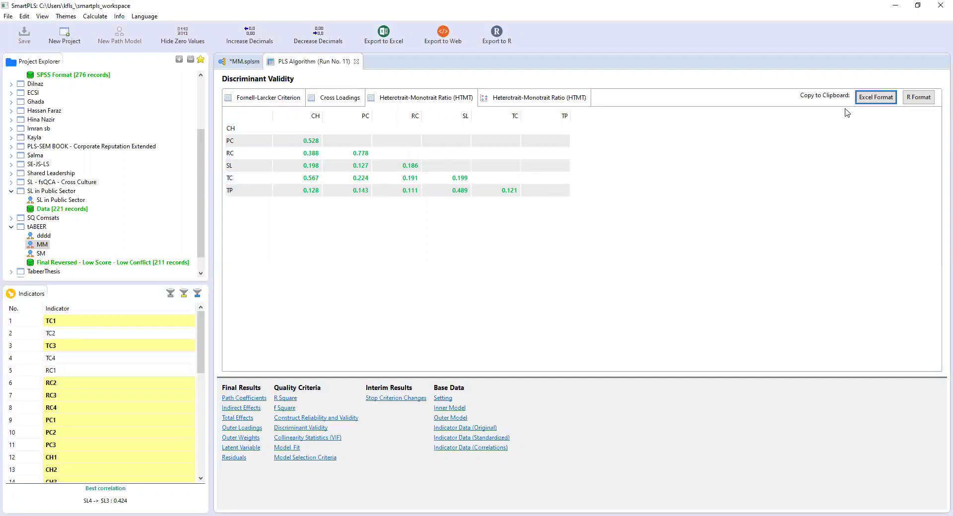
click(868, 96)
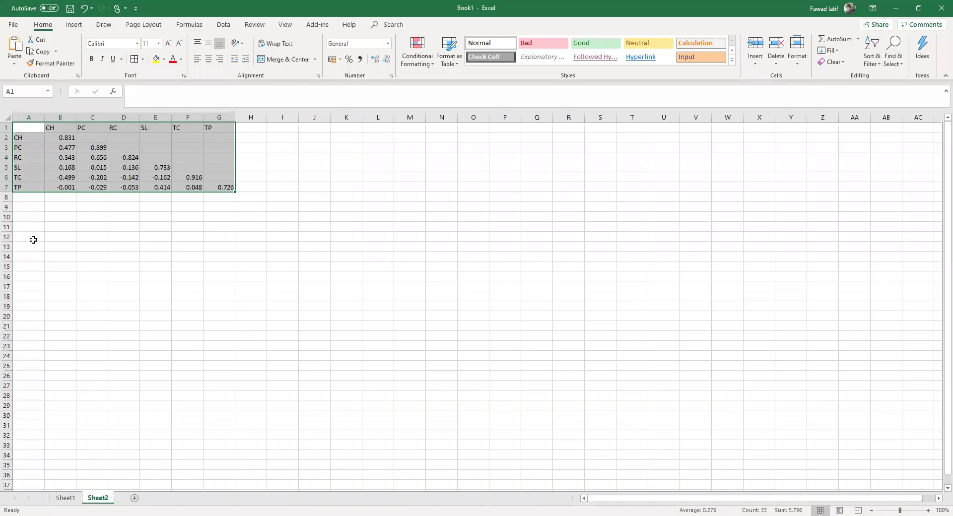
click(33, 239)
text(CH	PC	RC	SL	TC	TP CH PC	0.528 RC	0.388	0.778 SL	0.198	0.127	0.186 TC	0.567	0.224	0.191	0.199 TP	0.128	0.143	0.111	0.489	0.121)
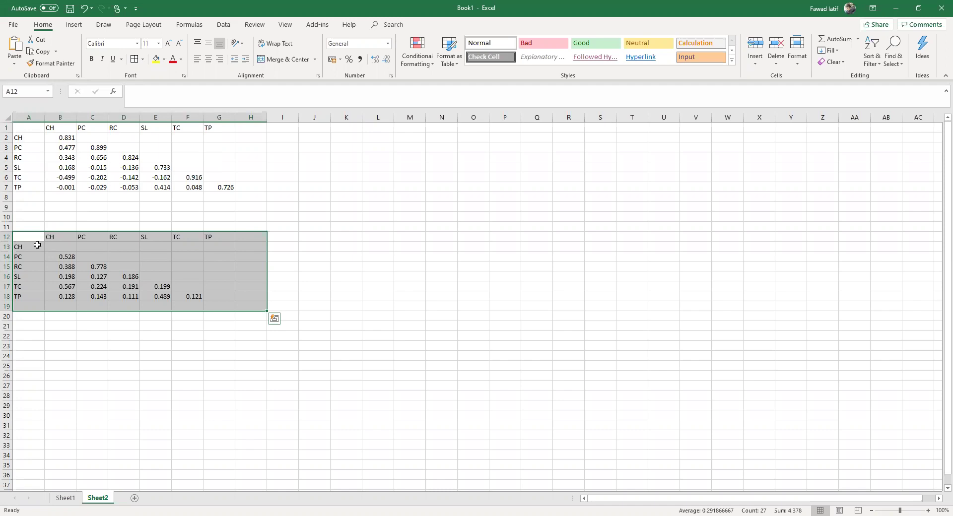
Copy the HTMT matrix in cells A12 through G18 of Sheet2.
click(32, 239)
key(shift+Down)
key(shift+Down)
key(shift+Down)
key(shift+Down)
key(shift+Down)
key(shift+Down)
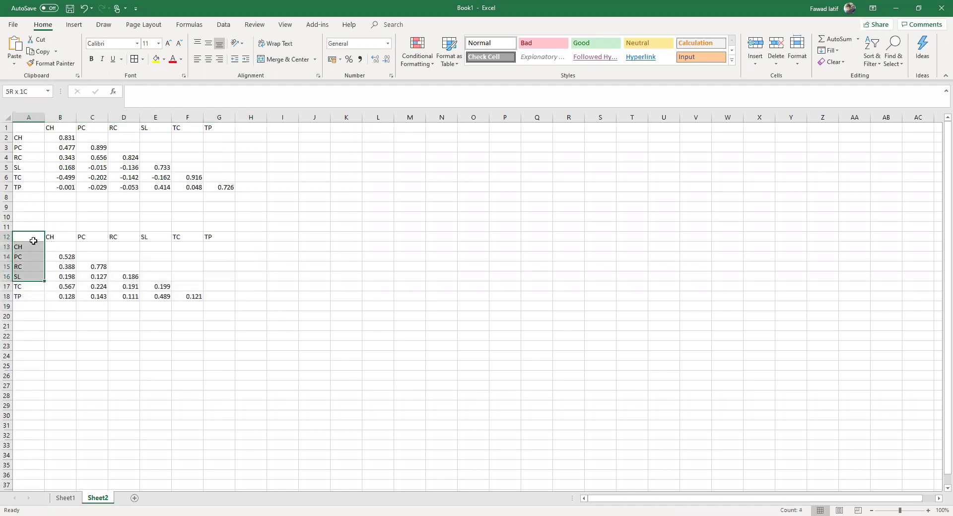
key(shift+Right)
key(shift+Right)
key(shift+Right)
key(shift+Right)
key(shift+Right)
key(shift+Right)
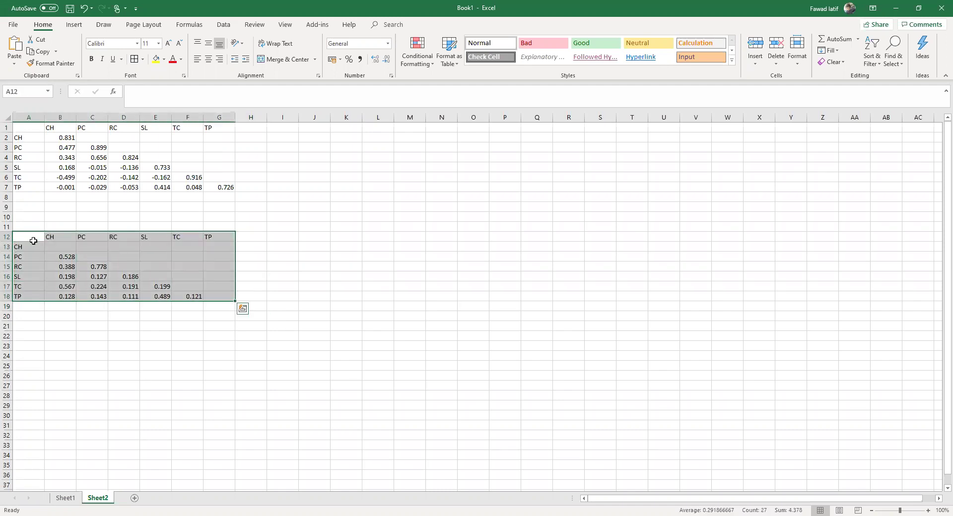
key(ctrl+c)
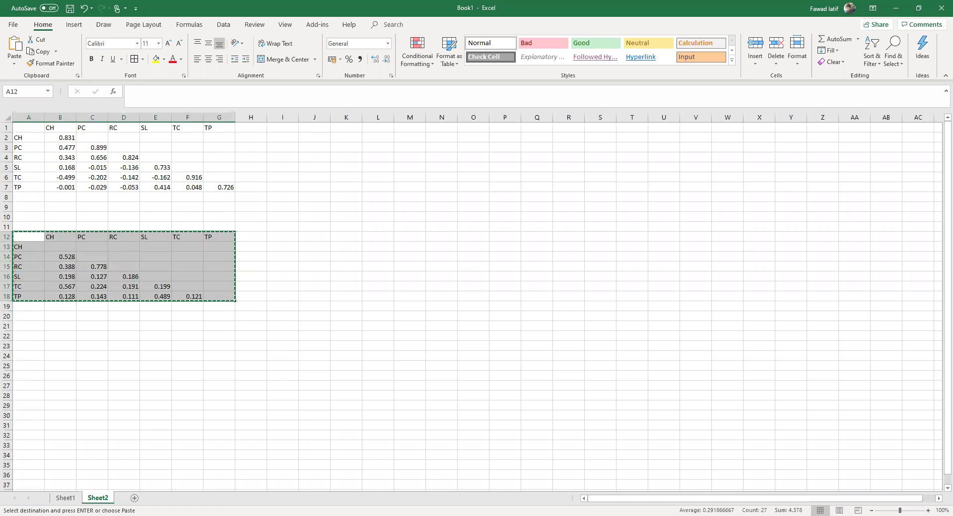
Switch to Word, paste the HTMT matrix below the table note, and AutoFit the new table to the window.
key(alt+Tab)
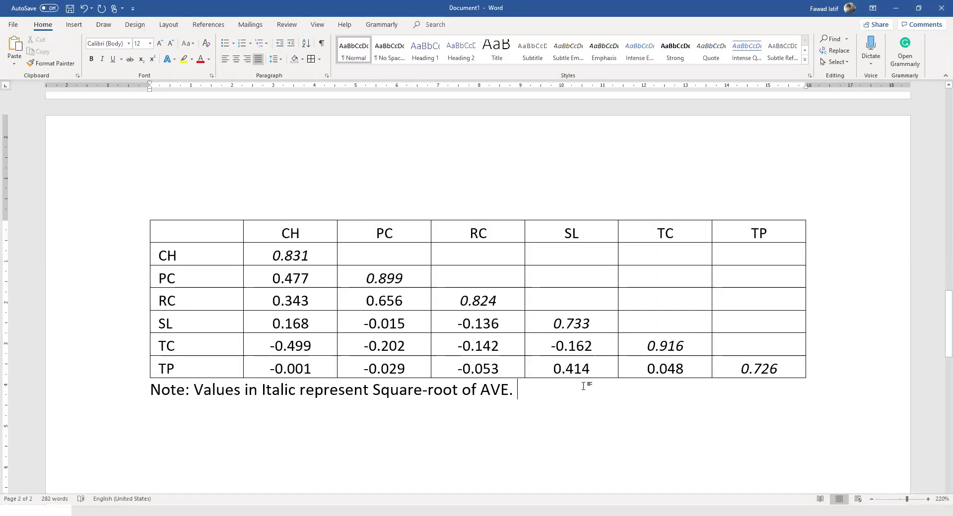
key(ctrl+v)
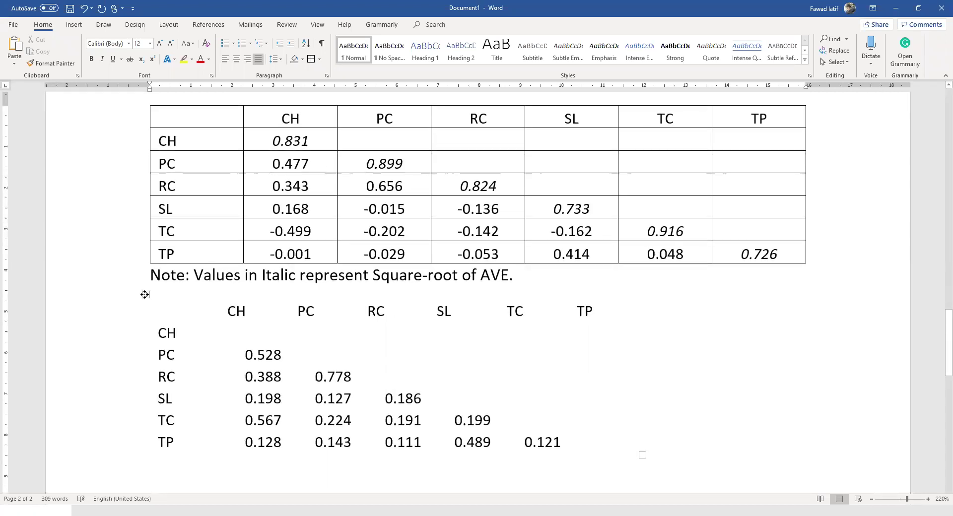
right_click(145, 295)
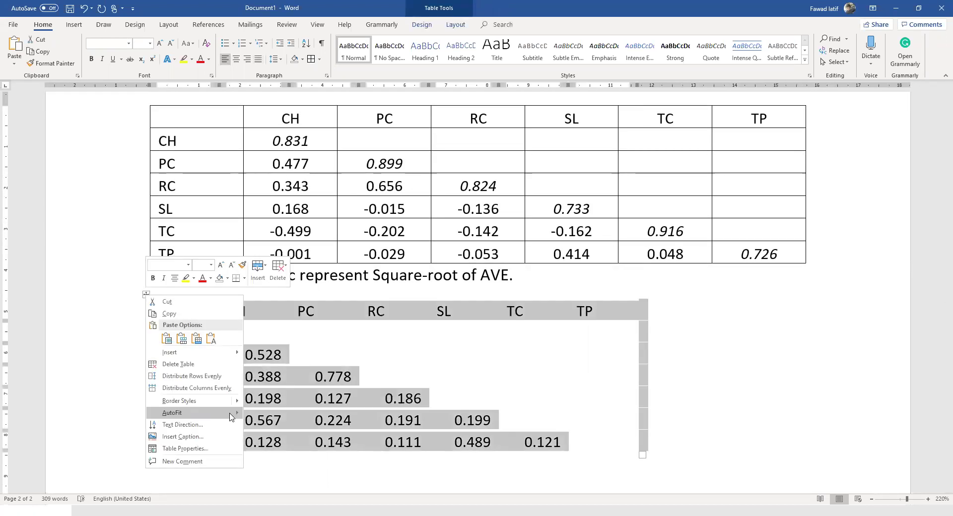
click(236, 417)
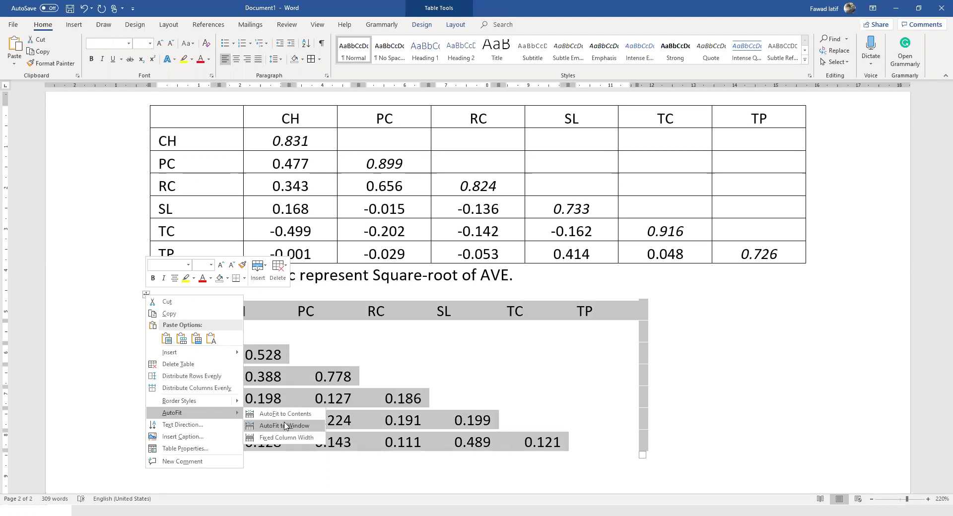
click(286, 426)
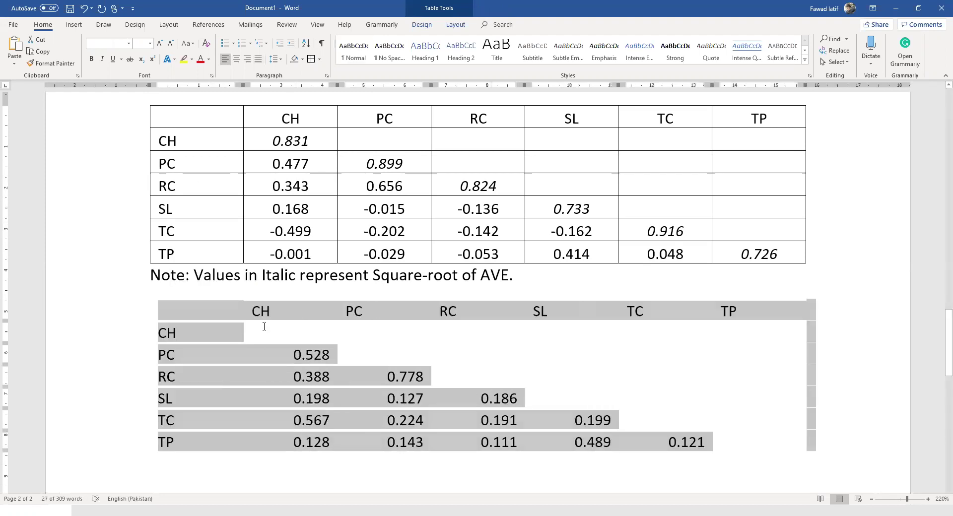
click(265, 330)
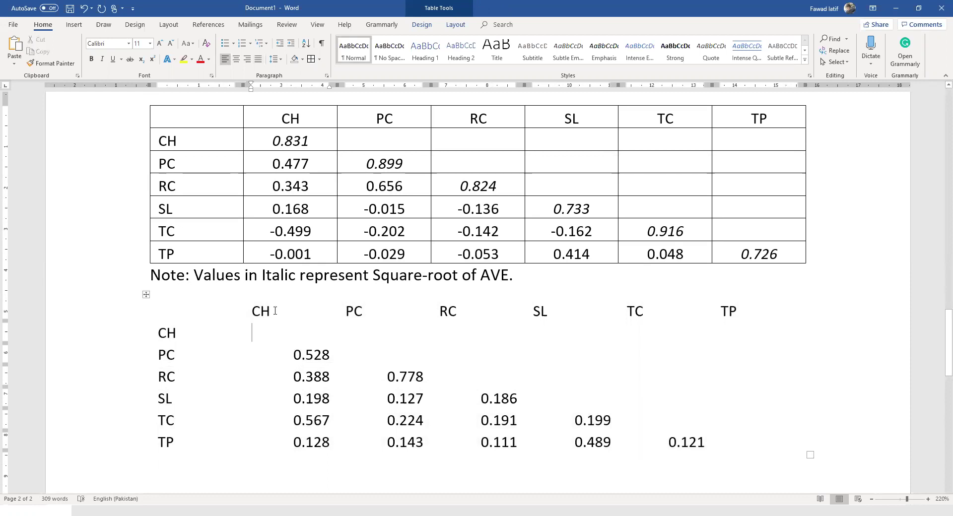
Apply all borders to the HTMT table with a plain grid style.
click(146, 294)
click(421, 24)
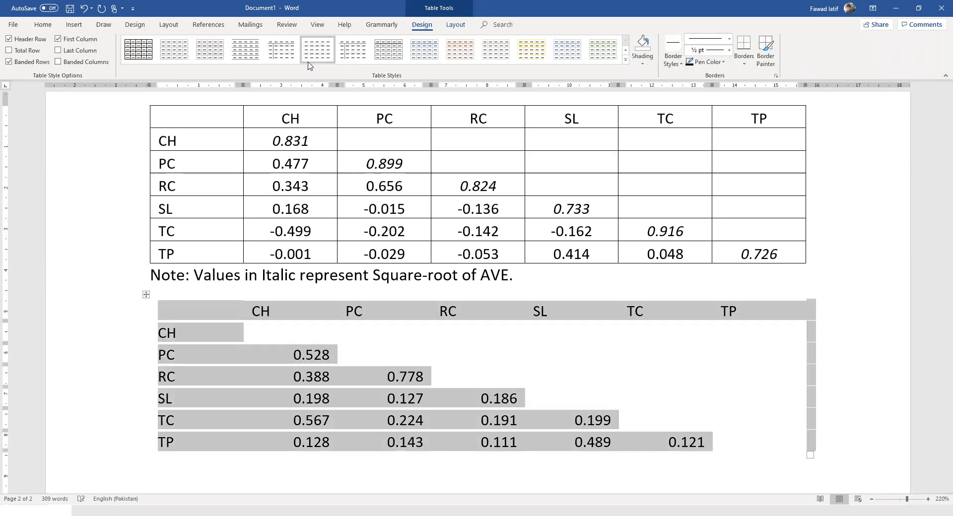
click(139, 49)
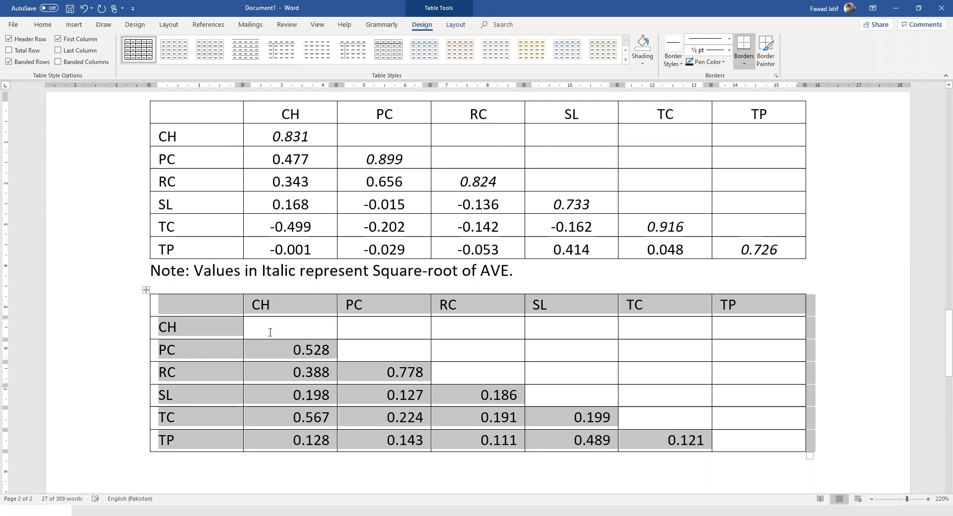
click(300, 290)
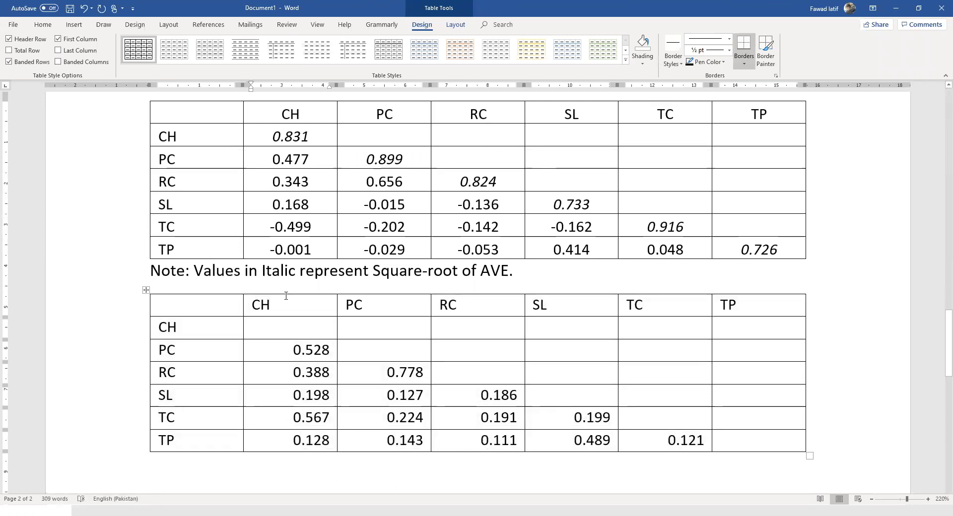
Center the contents of the CH through TP columns in the HTMT table.
drag(285, 293, 723, 360)
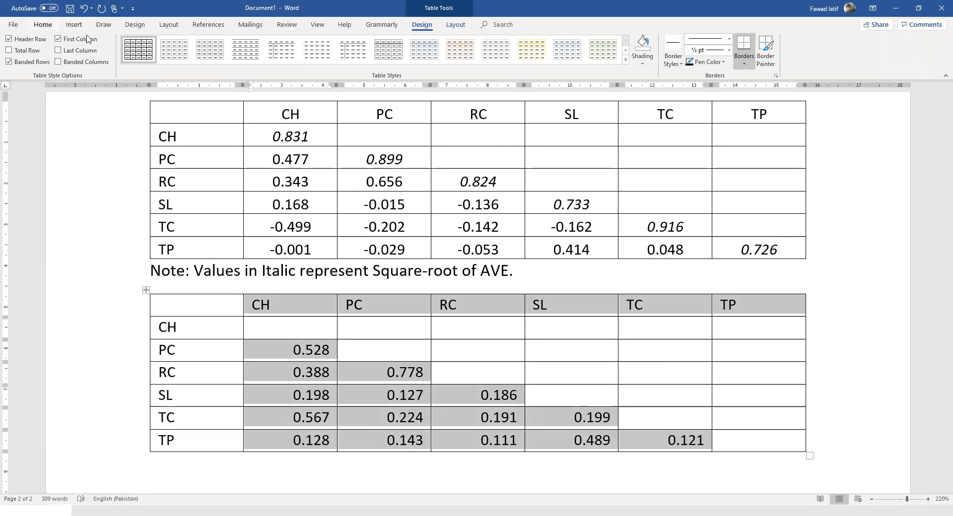
click(43, 24)
click(238, 59)
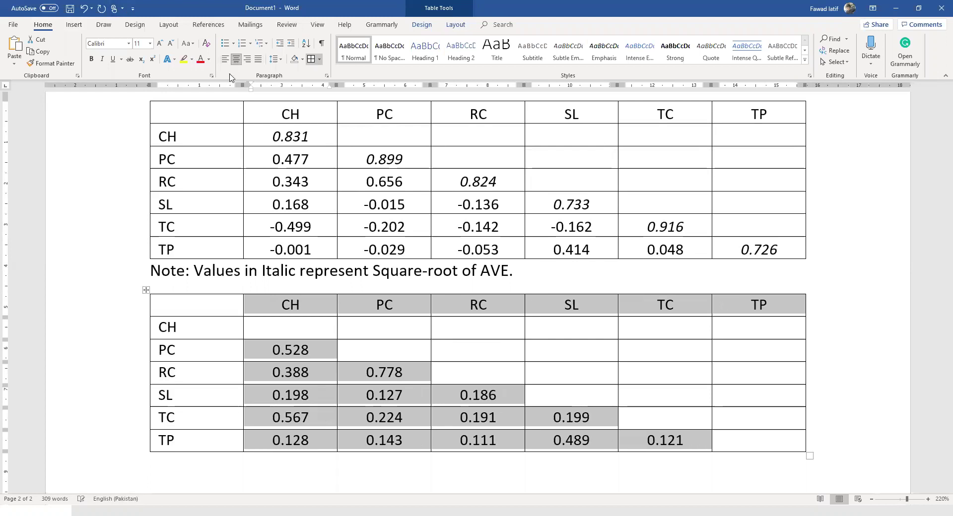
Insert a new line above the HTMT table and caption it "Table 3. HTMT Ratio".
click(525, 269)
key(Return)
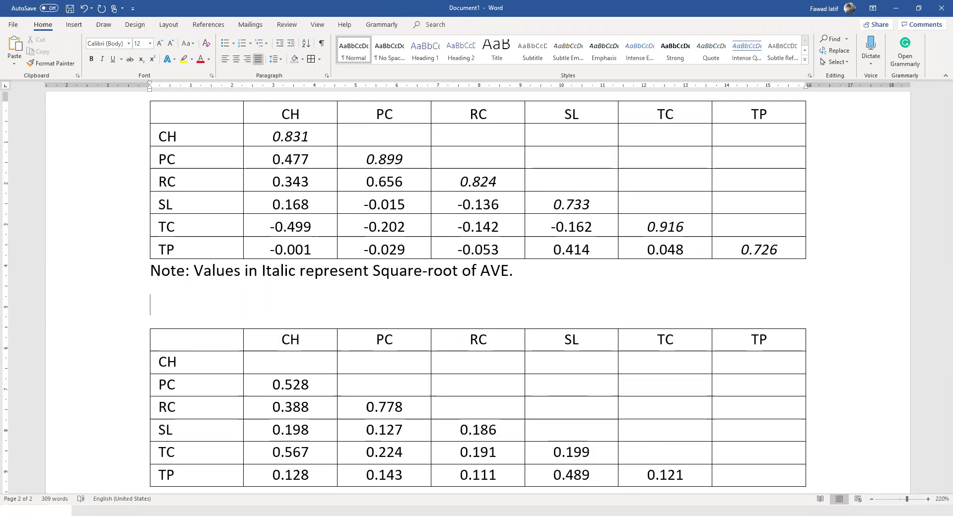
text(Table 3. HTMT Ration)
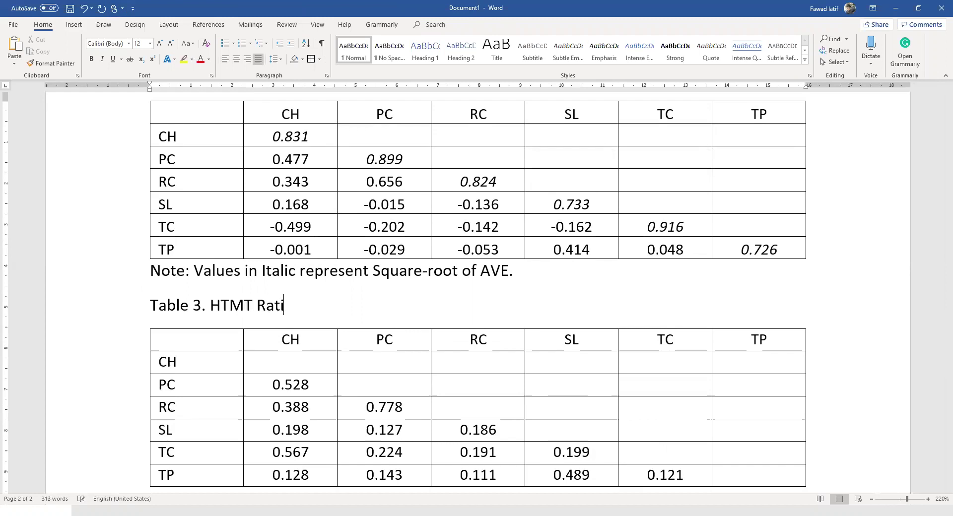
key(BackSpace)
Insert a line above the table of constructs on the second page and caption it "Table 2. Fornell-Larcker Criterion".
click(295, 271)
key(Up)
key(Up)
key(Up)
key(Up)
key(Up)
key(Up)
key(Up)
key(Up)
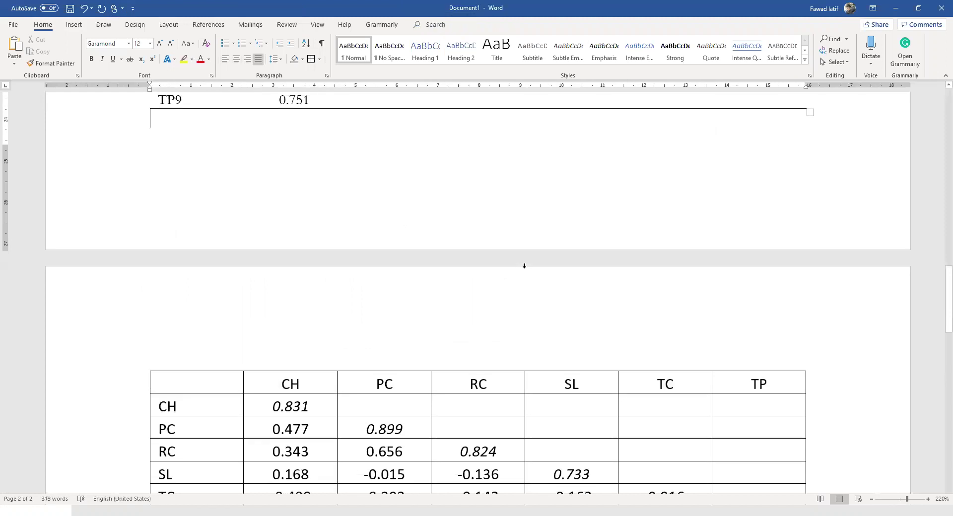
key(Return)
text(Tab)
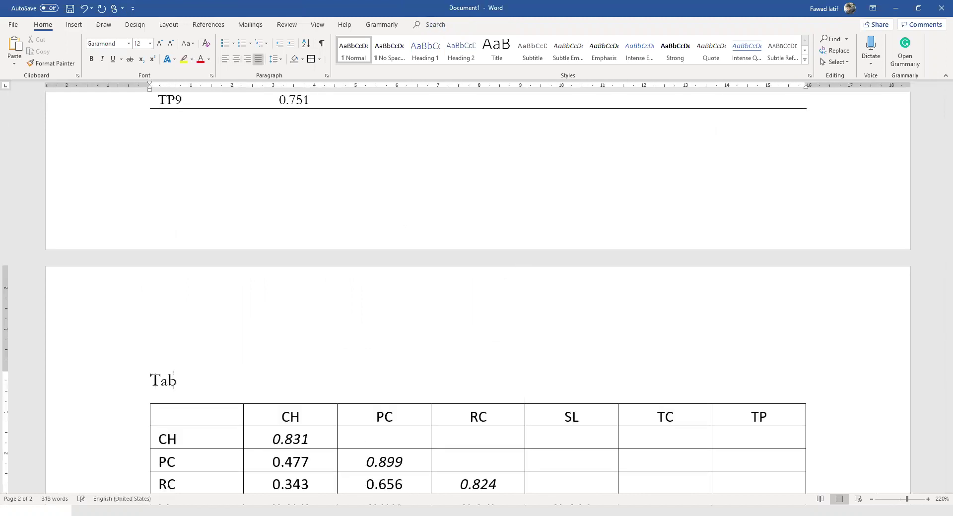
text(le 2. Fornell)
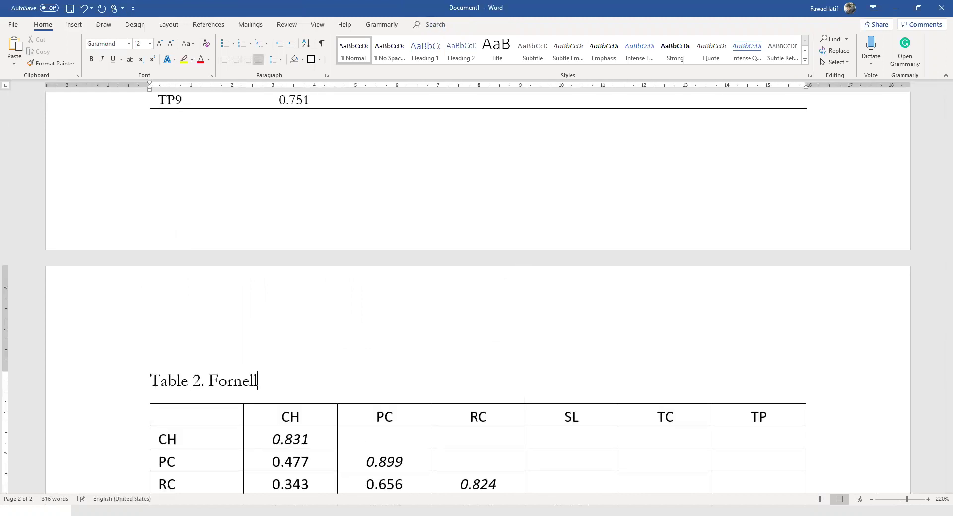
text(-Larcker Cr)
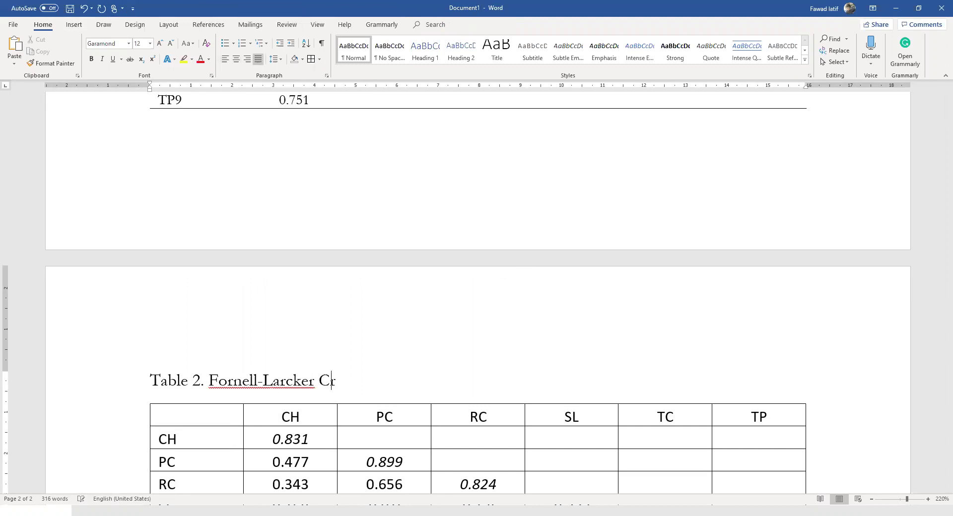
text(iterion)
Italicize the title "Fornell-Larcker Criterion" in the Table 2 caption.
key(shift+Left)
key(shift+Left)
key(shift+Left)
key(shift+Left)
key(shift+Left)
key(shift+Left)
key(shift+Left)
key(shift+Left)
key(shift+Left)
key(shift+Left)
key(shift+Left)
key(shift+Left)
key(shift+Left)
key(shift+Left)
key(shift+Left)
key(shift+Left)
key(shift+Left)
key(shift+Left)
key(shift+Left)
key(shift+Left)
key(shift+Right)
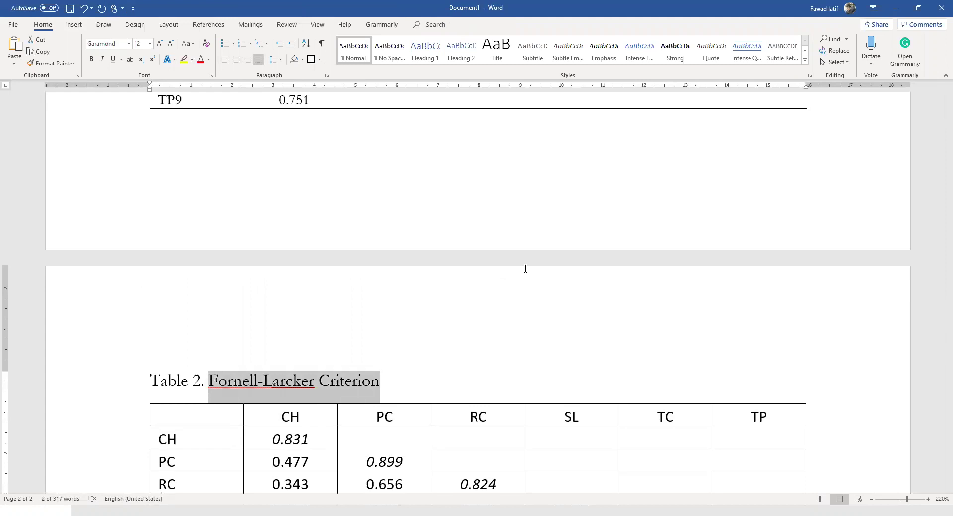
key(ctrl+i)
Add the reference "(See table 2)" before the period ending the sentence on inter-construct correlation in the write-up.
key(Down)
key(Down)
key(Down)
key(Down)
key(Down)
key(Down)
key(Down)
key(Down)
key(Down)
key(Down)
key(Down)
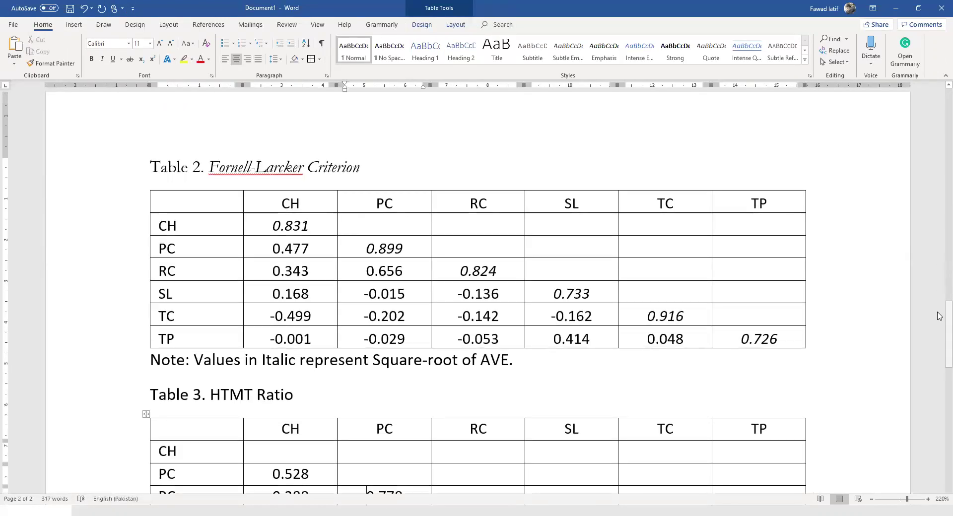
scroll(939, 144, up, 15)
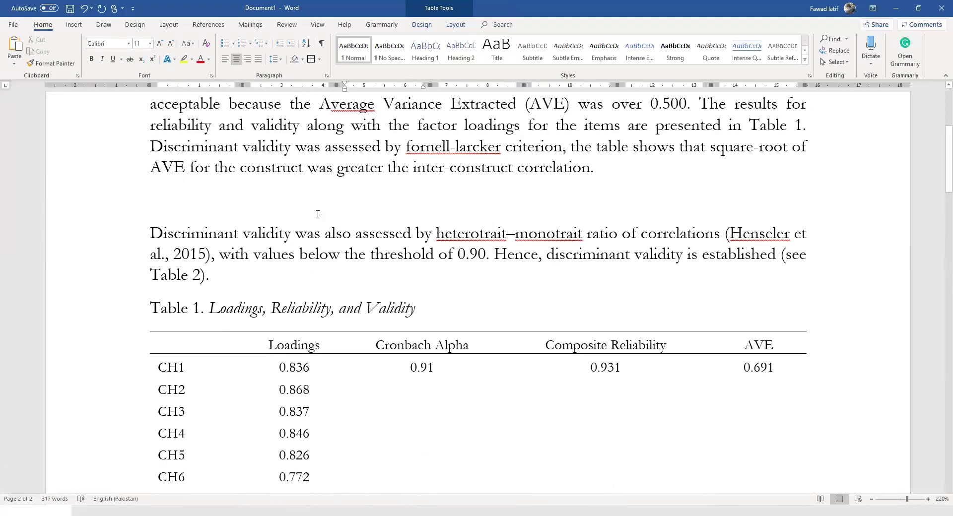
click(598, 169)
key(Left)
text(())
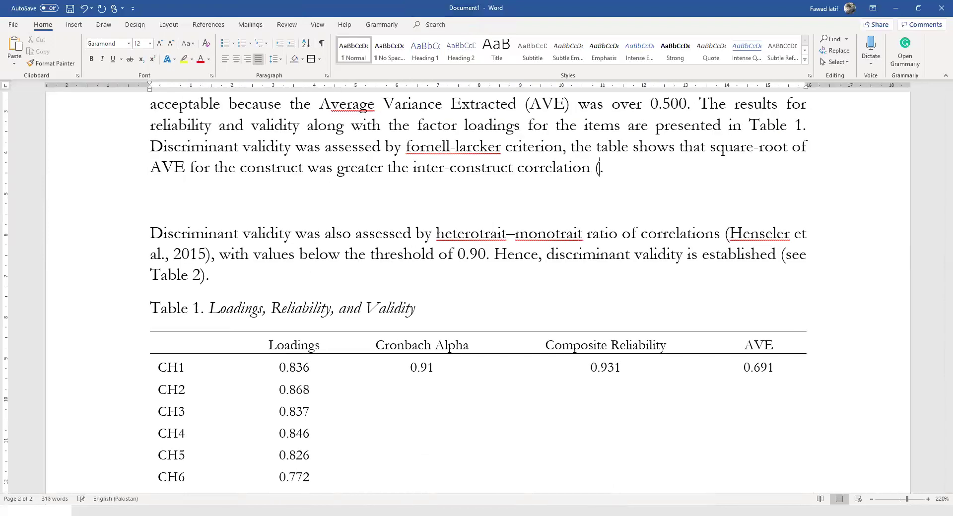
text(See table 2)
Change the table reference in the heterotrait-monotrait paragraph to Table 3 and join that paragraph to the preceding one.
click(200, 274)
key(BackSpace)
text(3)
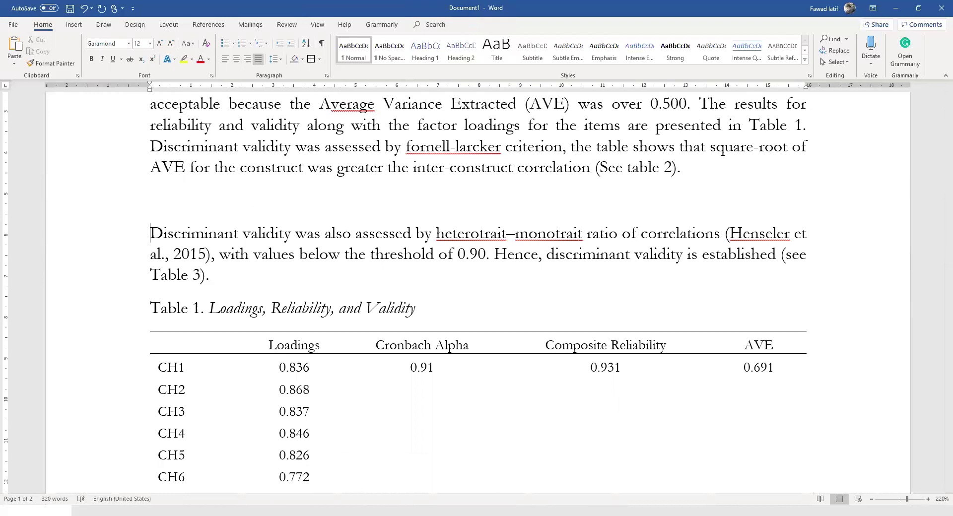
key(BackSpace)
key(BackSpace)
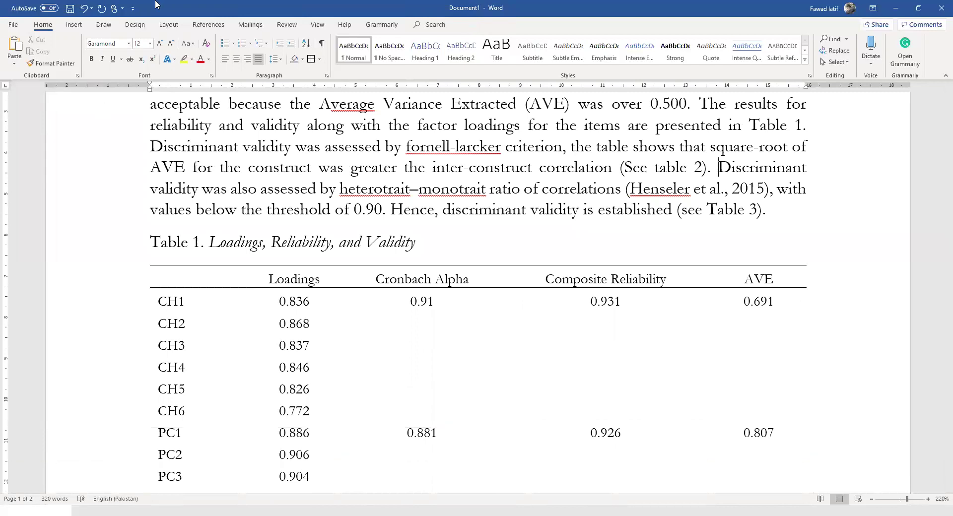